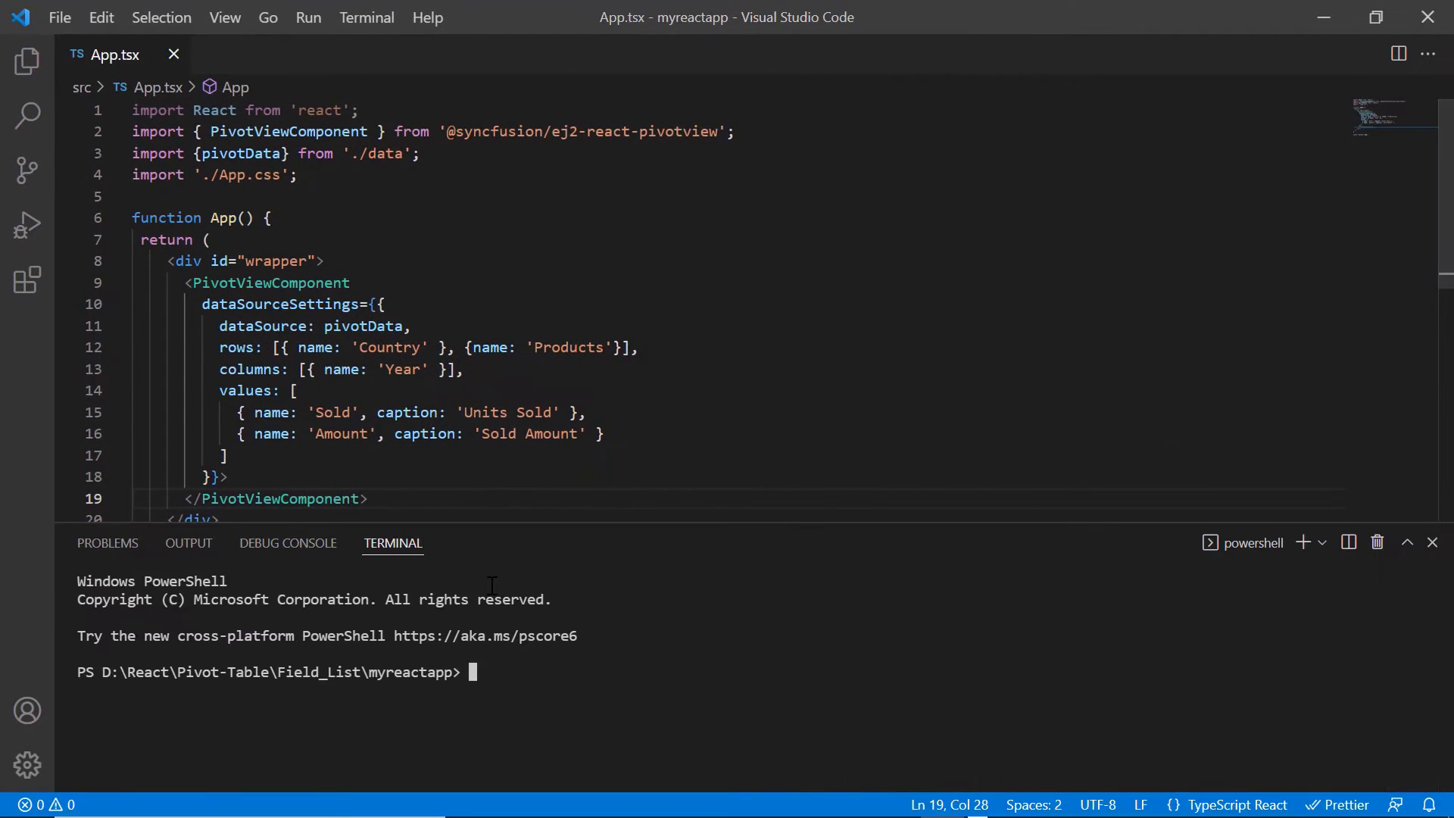
{"action": "type", "text": "npm start"}
Start the app with npm start and expand Germany's row to show its bike categories.
{"action": "key", "text": "Return"}
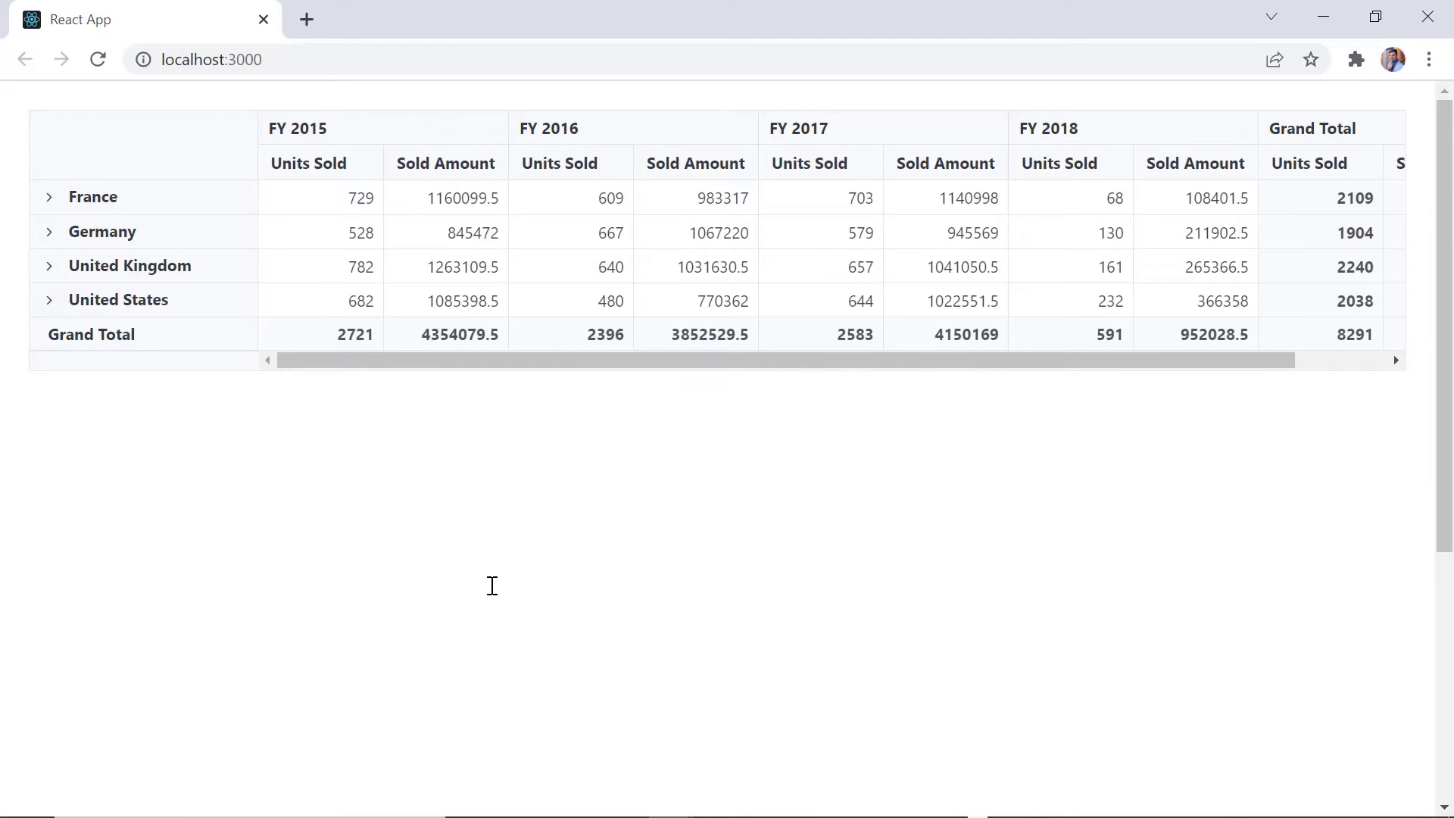
{"action": "left_click", "coordinate": [49, 231]}
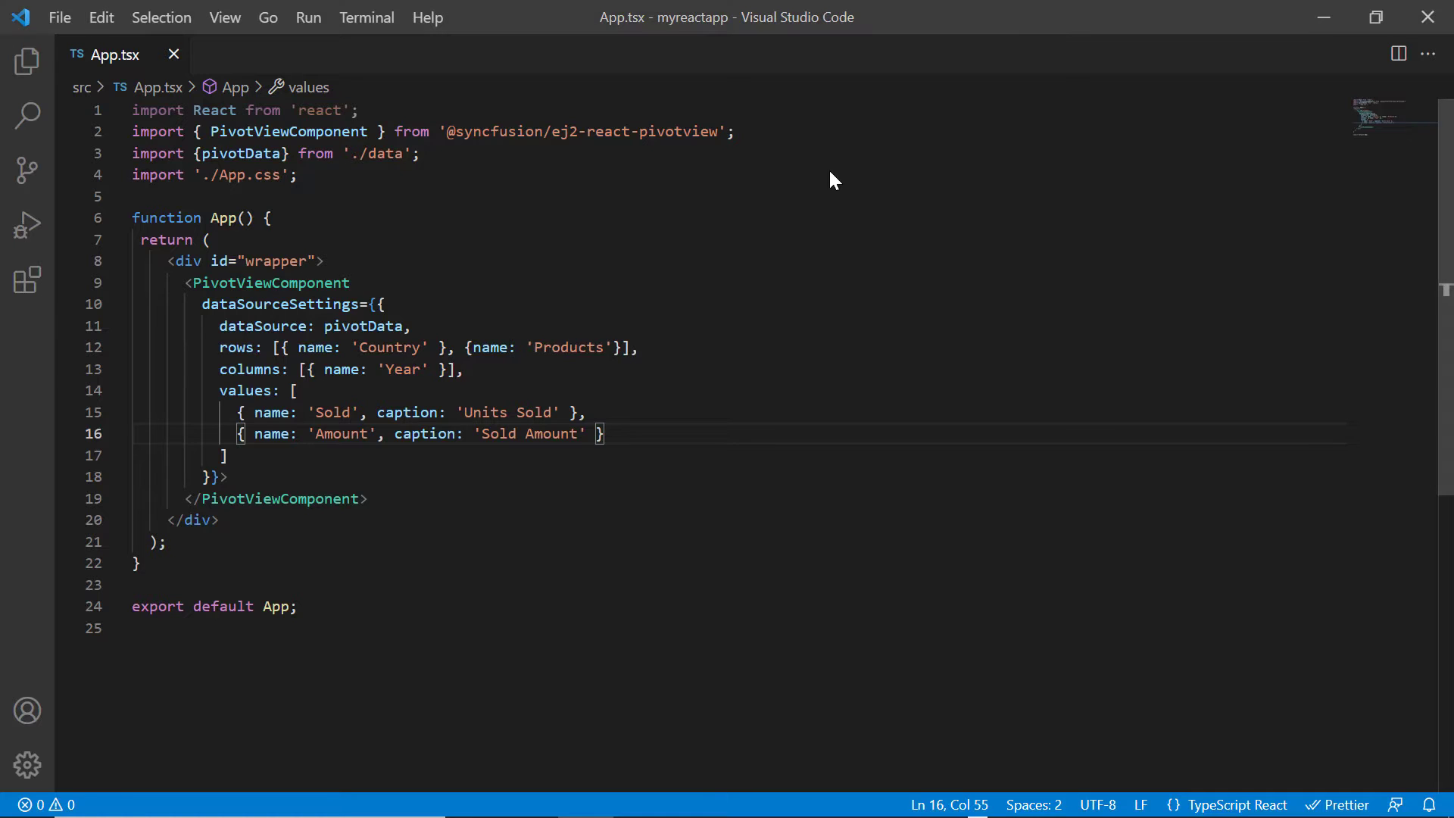
Add ConditionalFormatting and Inject to the pivotview import.
{"action": "left_click", "coordinate": [369, 131]}
{"action": "type", "text": ", ConditionalF"}
{"action": "key", "text": "Down"}
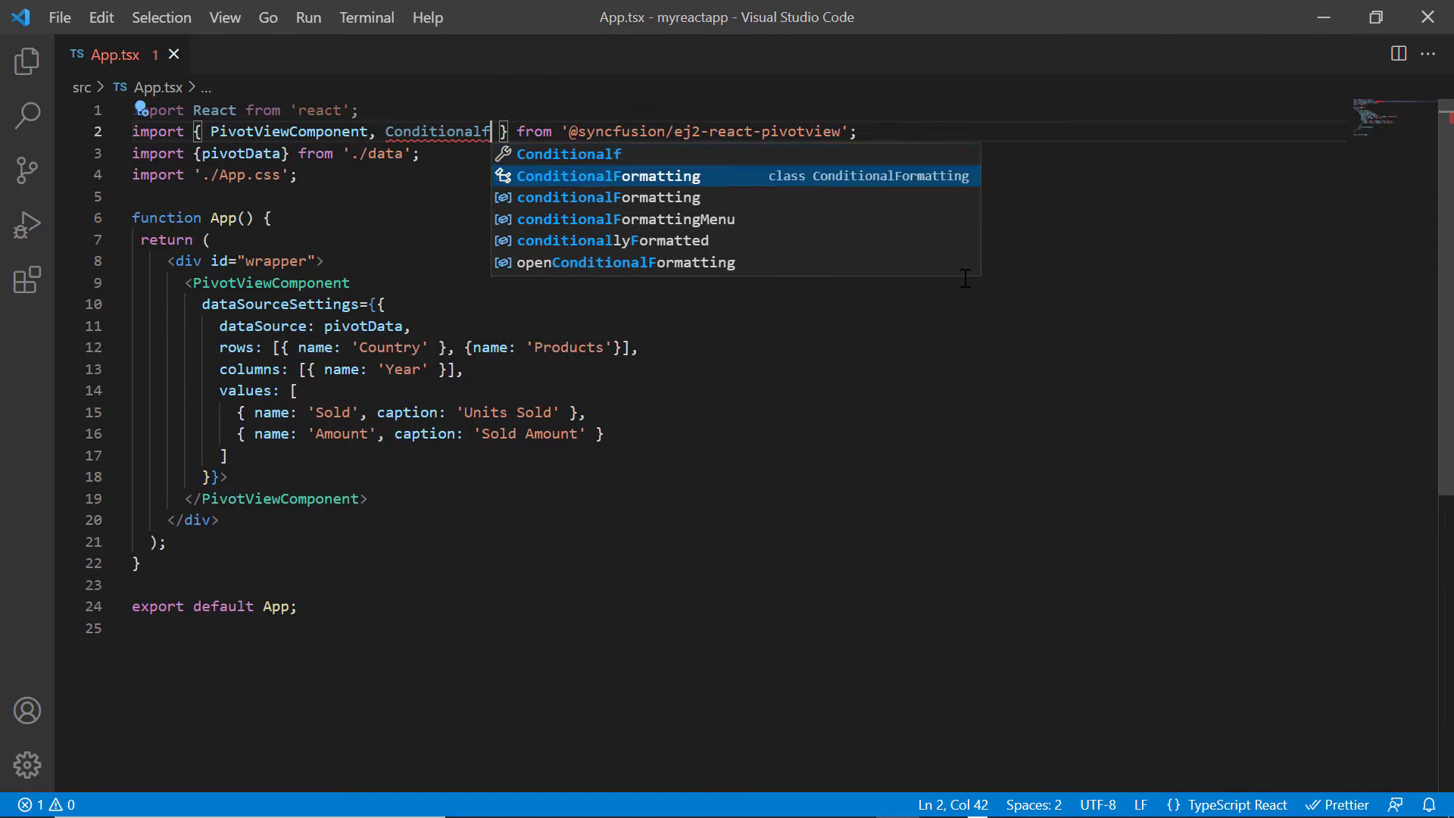
{"action": "key", "text": "Return"}
{"action": "type", "text": ", Inje"}
Add an <Inject services={[ConditionalFormatting]}> element to the pivot component.
{"action": "key", "text": "Return"}
{"action": "left_click", "coordinate": [478, 474]}
{"action": "key", "text": "Return"}
{"action": "type", "text": "<In"}
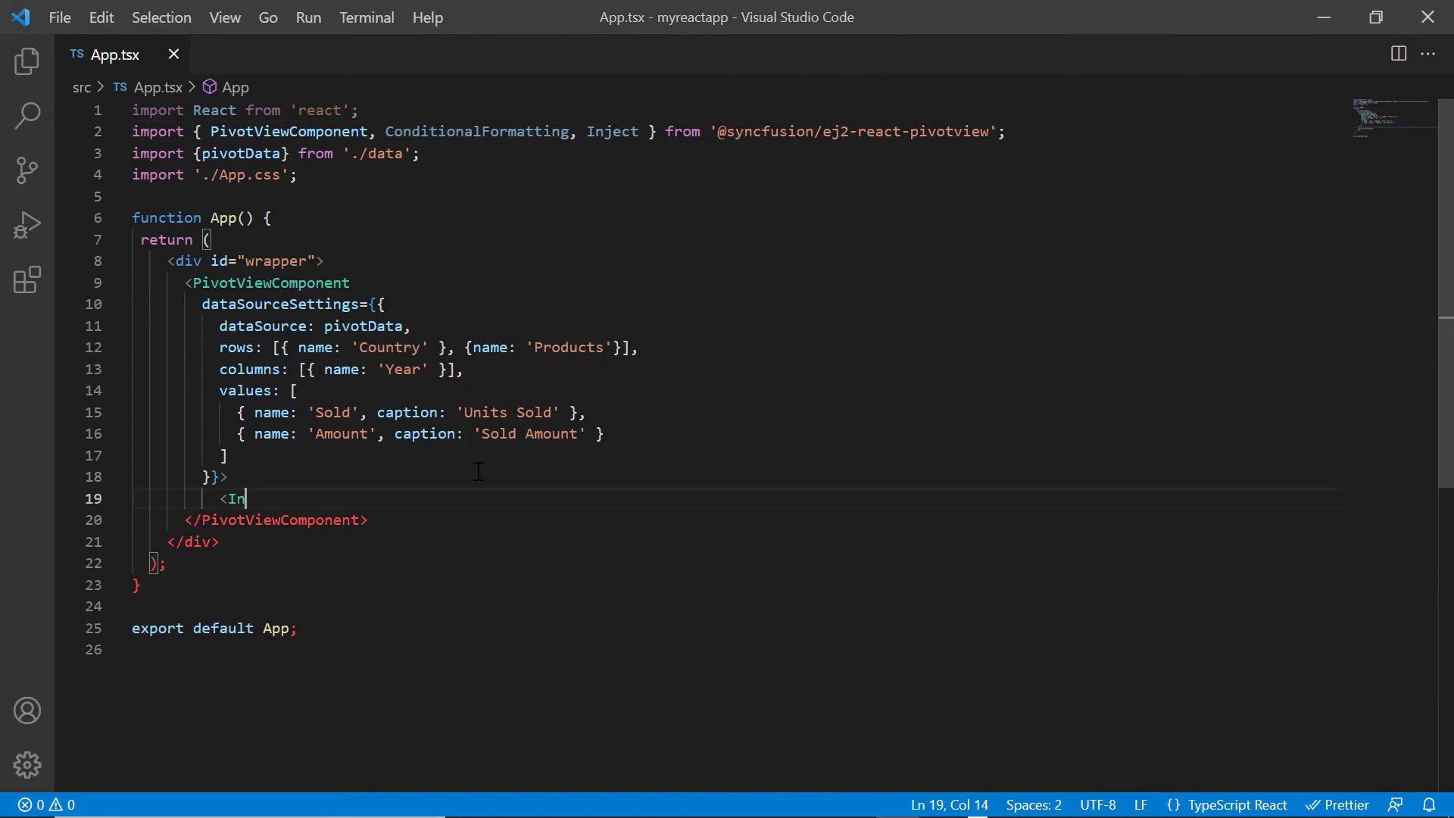
{"action": "type", "text": "je"}
{"action": "key", "text": "Return"}
{"action": "type", "text": ">"}
{"action": "key", "text": "Left"}
{"action": "type", "text": "ser"}
{"action": "key", "text": "Return"}
{"action": "type", "text": "[ConditionalFormatting"}
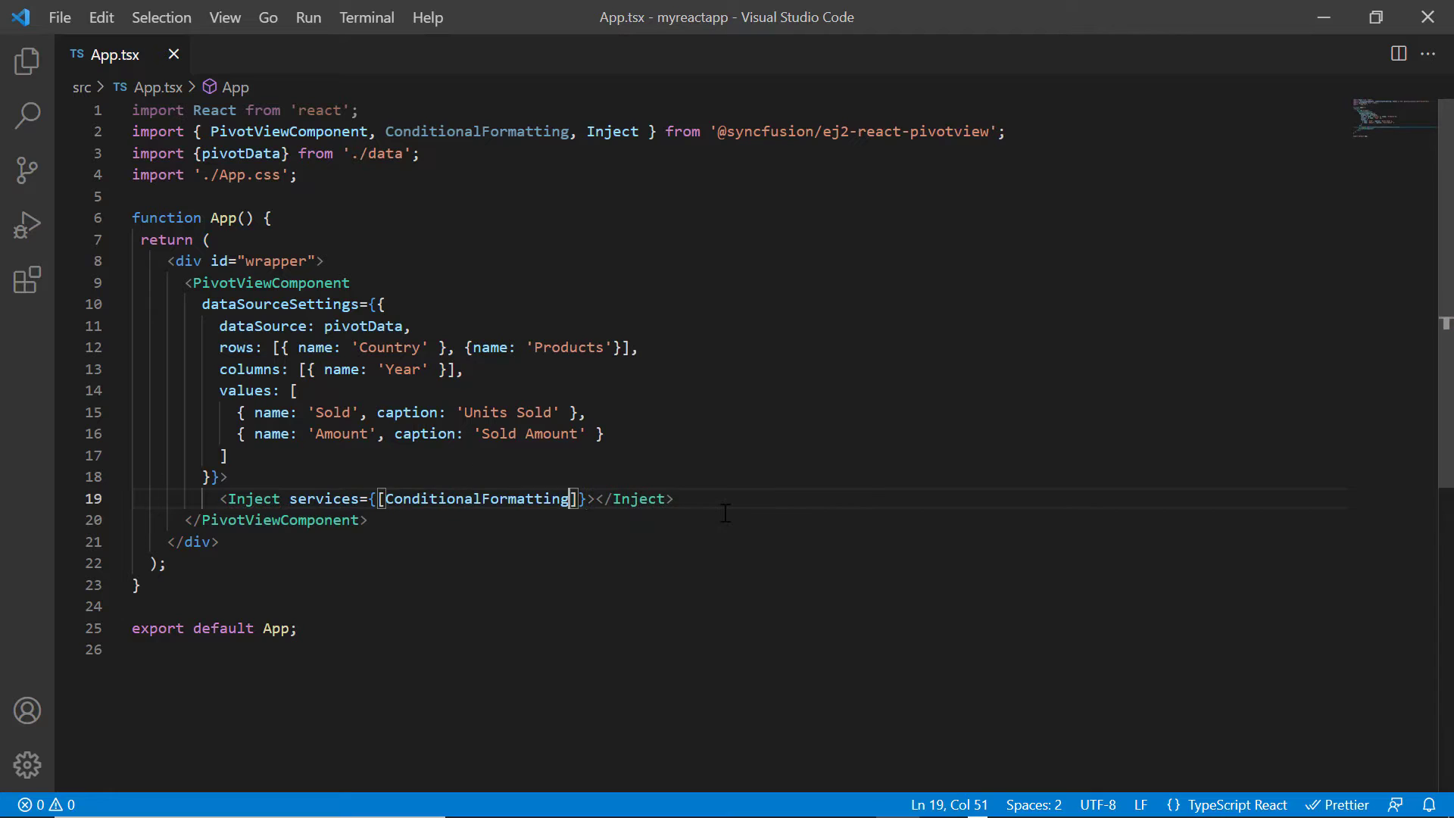
Set allowConditionalFormatting={true} on the PivotViewComponent.
{"action": "left_click", "coordinate": [480, 282]}
{"action": "key", "text": "Return"}
{"action": "type", "text": "all"}
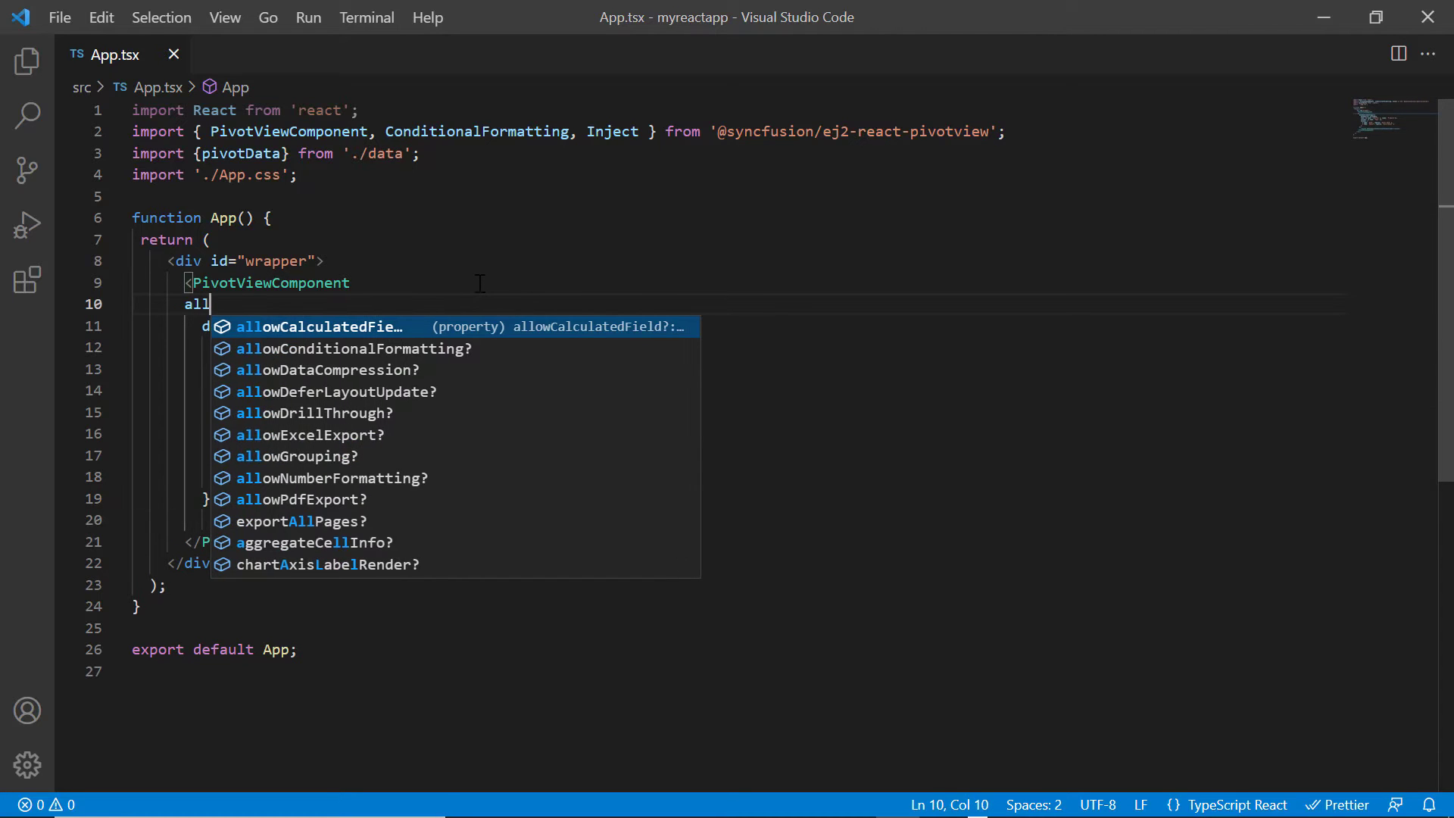
{"action": "key", "text": "Down"}
{"action": "key", "text": "Return"}
{"action": "type", "text": "={tr"}
{"action": "key", "text": "Return"}
{"action": "key", "text": "Right"}
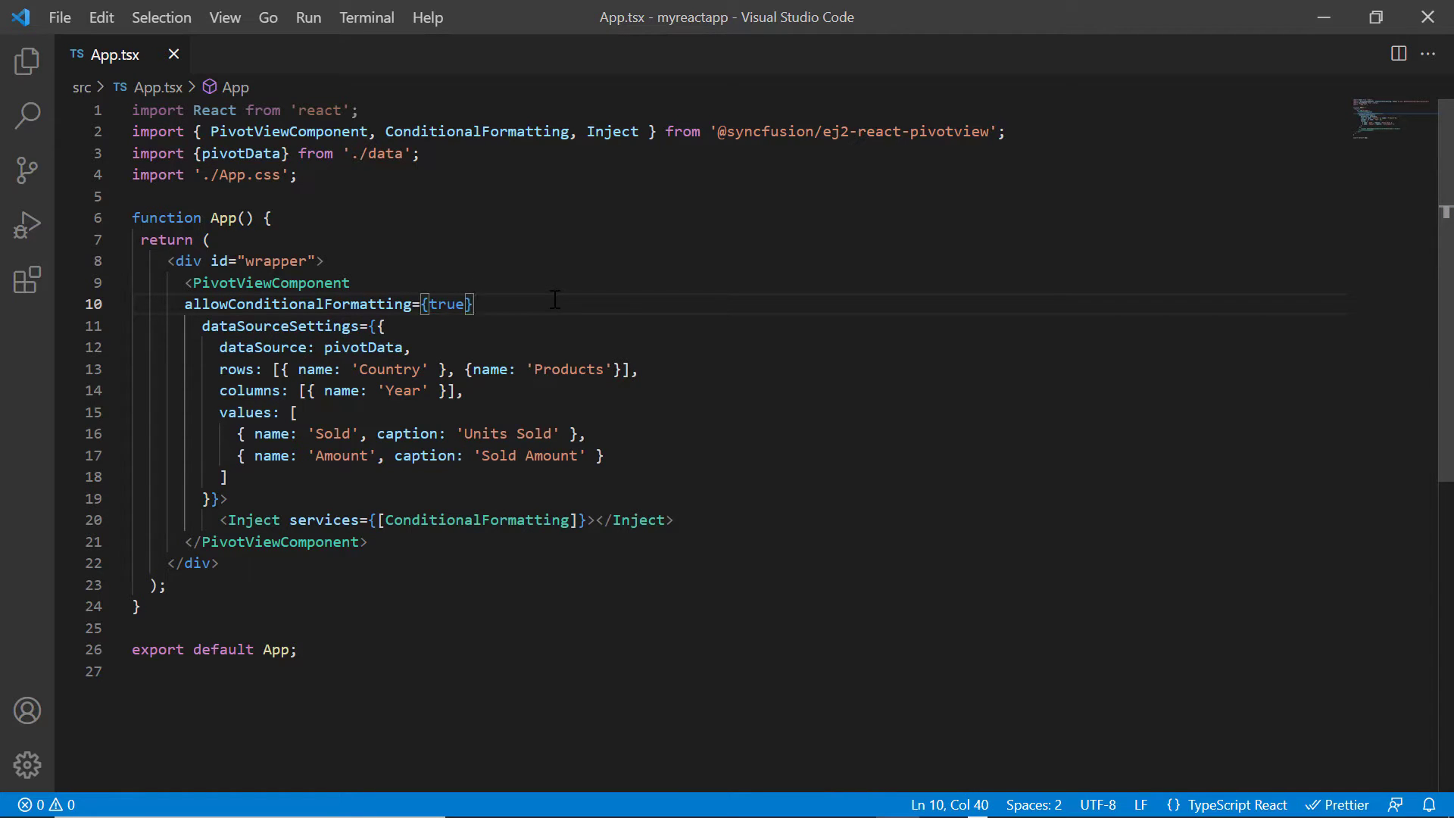
Add Toolbar to the pivotview import and to the Inject services list.
{"action": "left_click", "coordinate": [639, 132]}
{"action": "type", "text": ", to"}
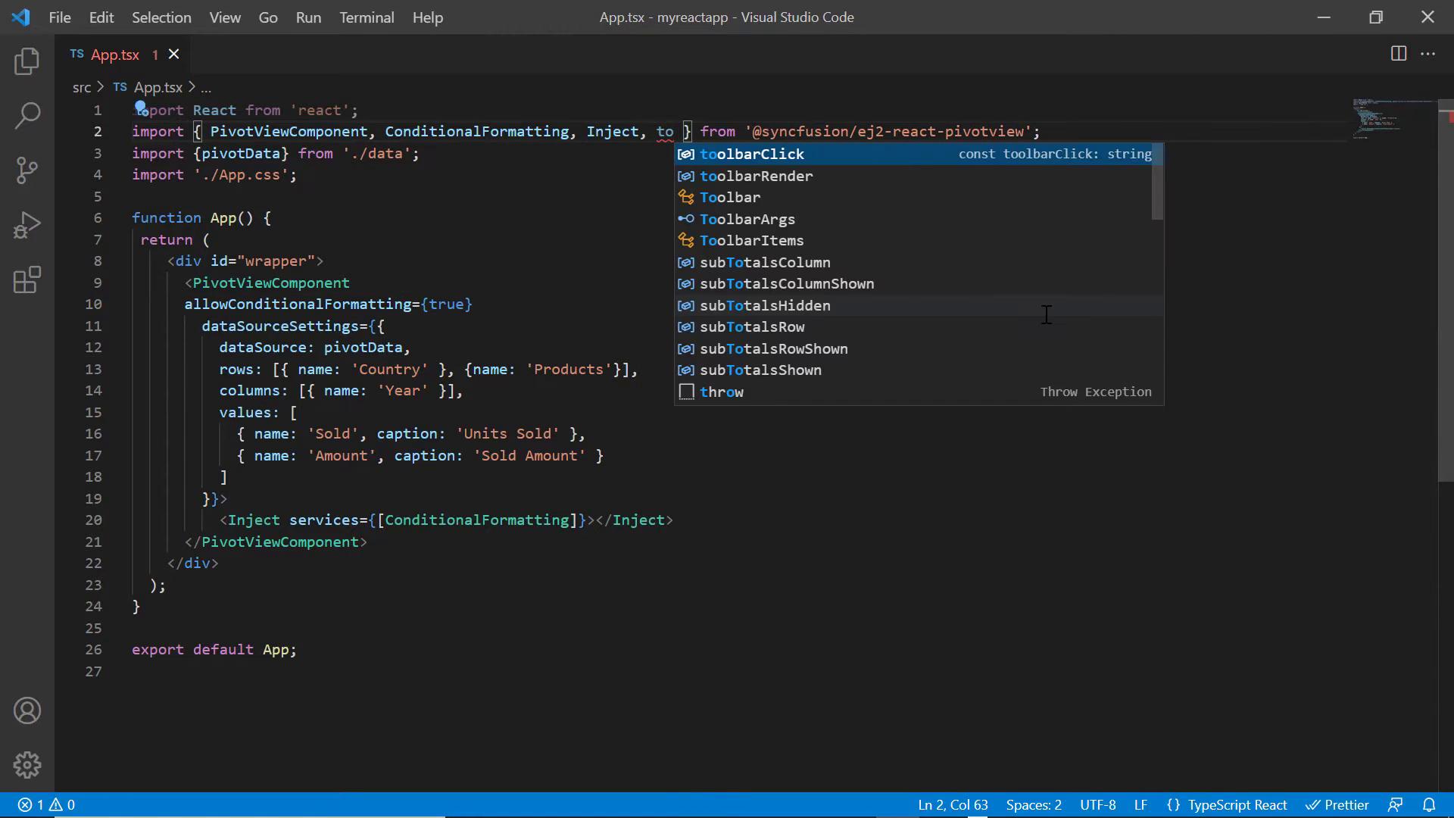
{"action": "type", "text": "olbar"}
{"action": "key", "text": "Return"}
{"action": "double_click", "coordinate": [687, 132]}
{"action": "key", "text": "ctrl+c"}
{"action": "left_click", "coordinate": [570, 520]}
{"action": "type", "text": ","}
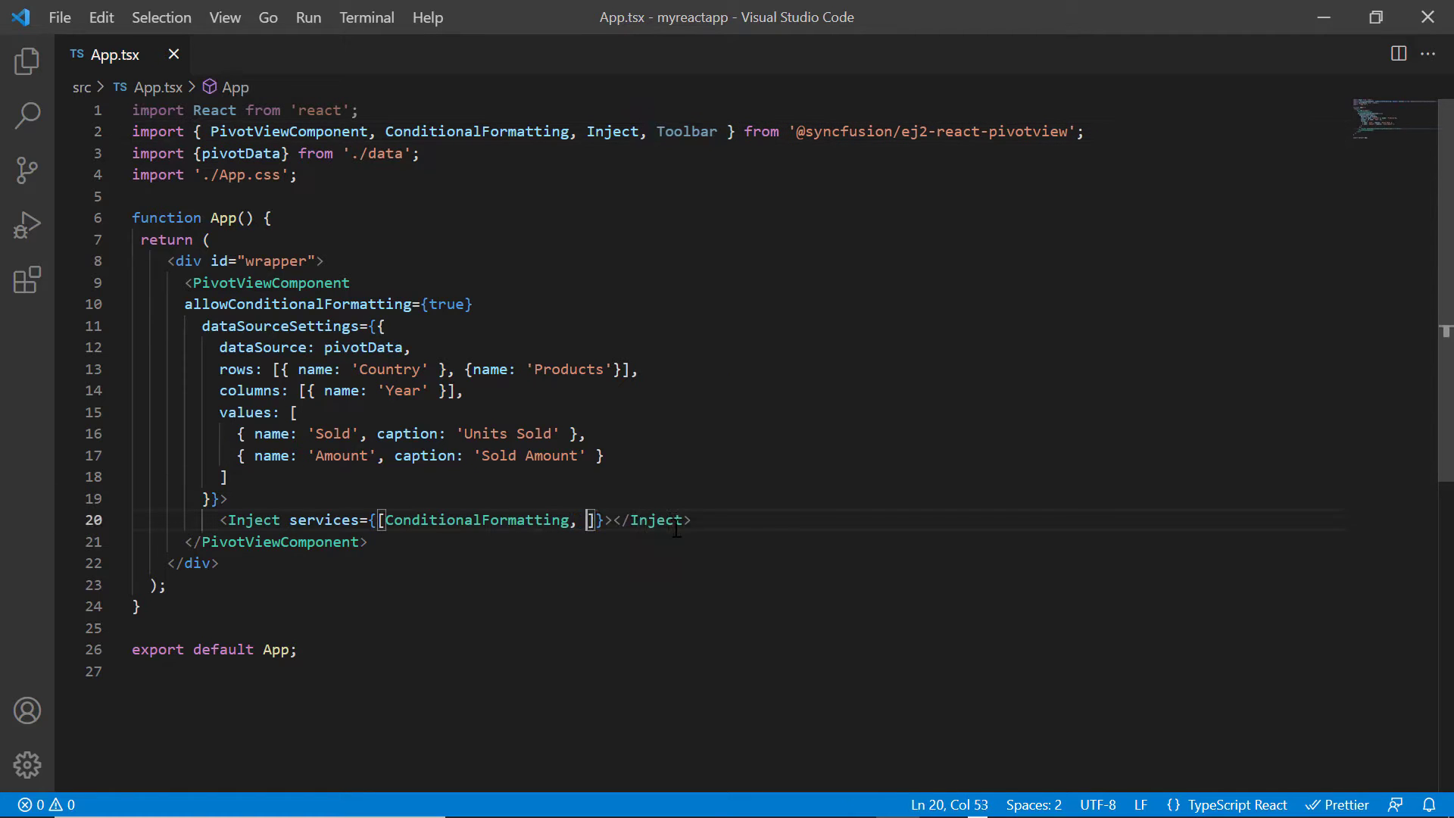
{"action": "key", "text": "ctrl+v"}
Add showToolbar={true} and toolbar={['ConditionalFormatting']} props to the pivot component.
{"action": "left_click", "coordinate": [496, 304]}
{"action": "key", "text": "Return"}
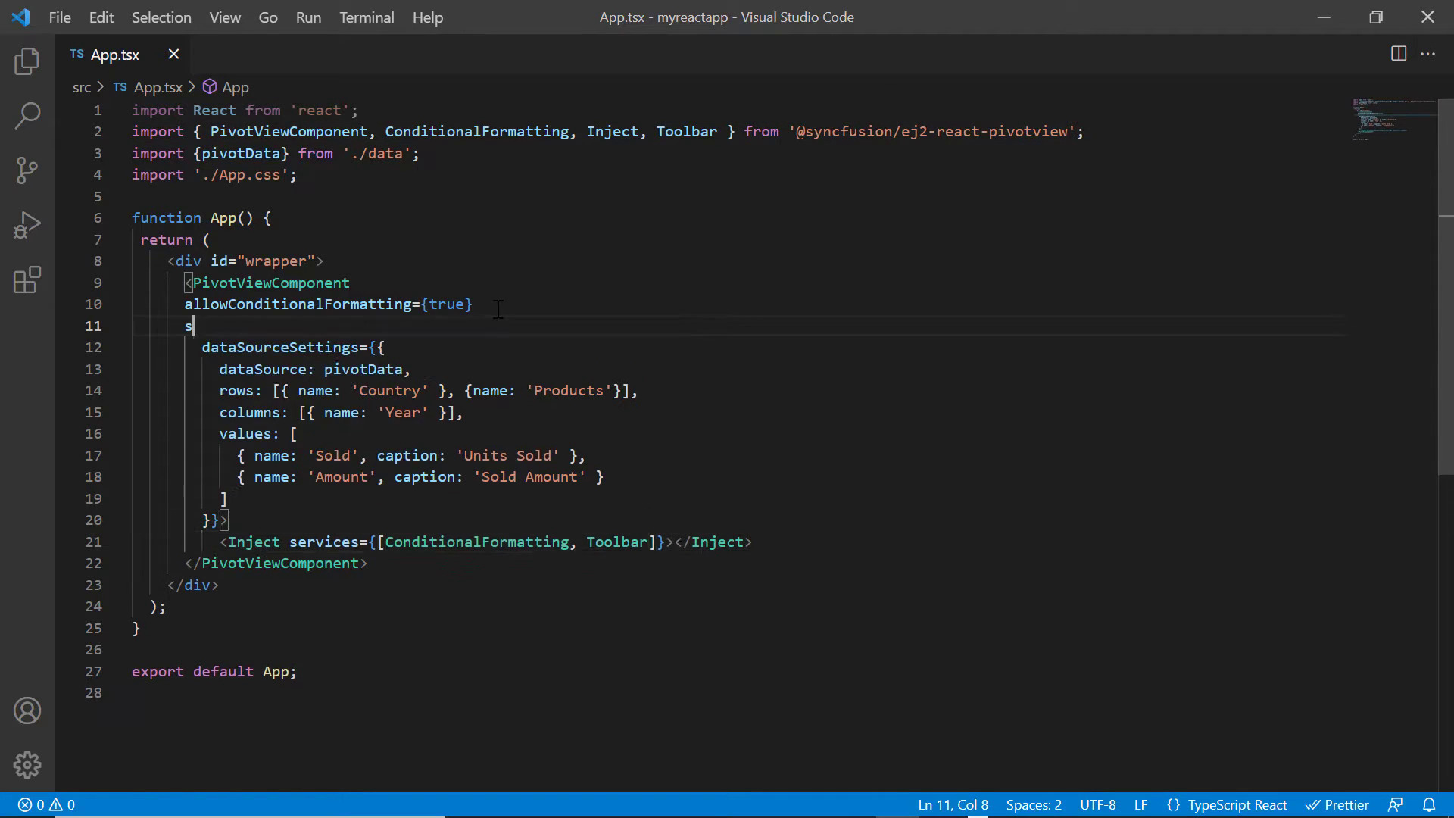
{"action": "type", "text": "sho"}
{"action": "key", "text": "Down"}
{"action": "key", "text": "Down"}
{"action": "key", "text": "Return"}
{"action": "type", "text": "={tru"}
{"action": "key", "text": "Return"}
{"action": "key", "text": "Right"}
{"action": "key", "text": "Return"}
{"action": "type", "text": "t"}
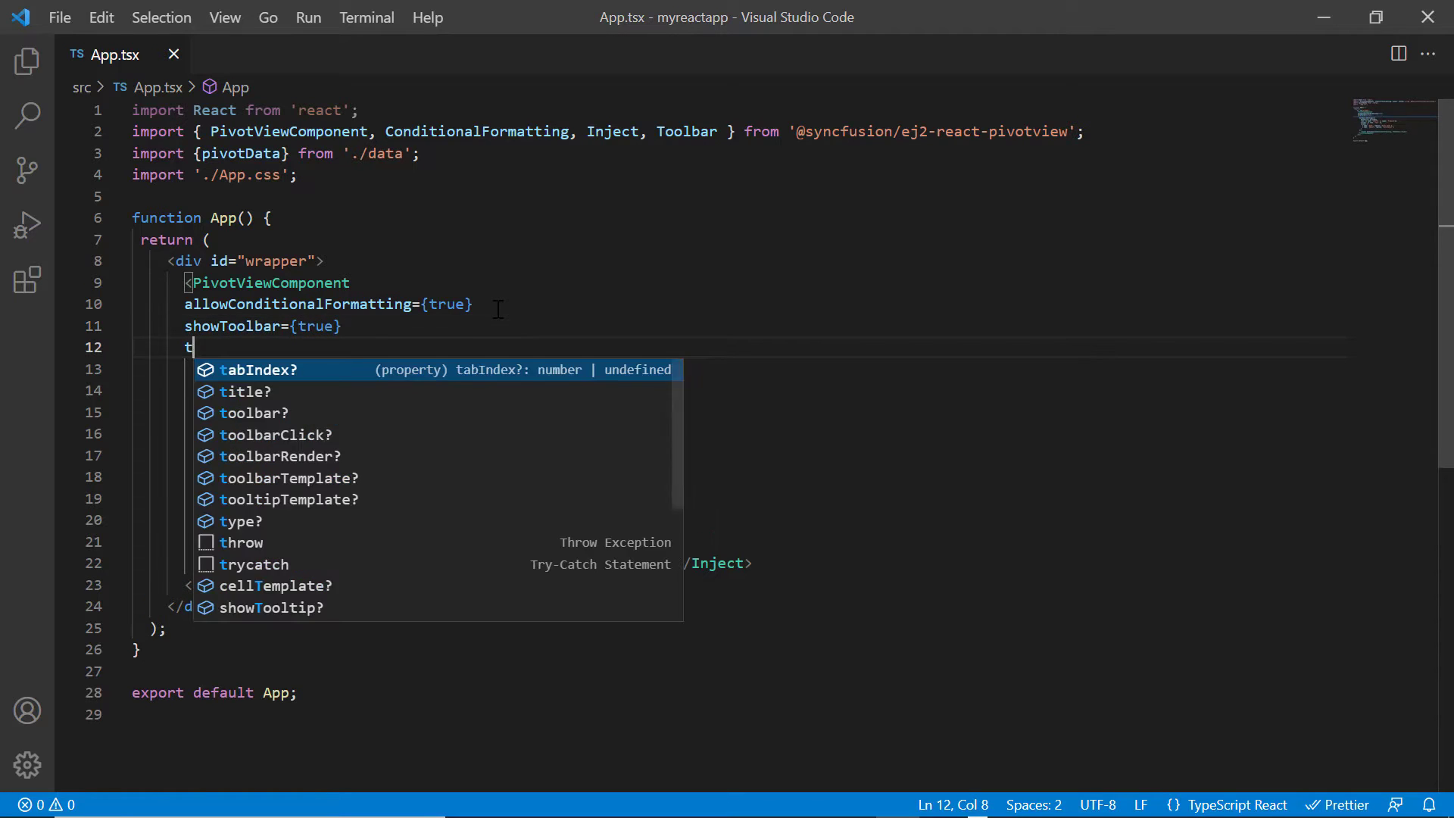
{"action": "type", "text": "oo"}
{"action": "key", "text": "Return"}
{"action": "type", "text": "={[\""}
Finish the toolbar item list and open Conditional Formatting from the toolbar icon.
{"action": "left_click", "coordinate": [526, 398]}
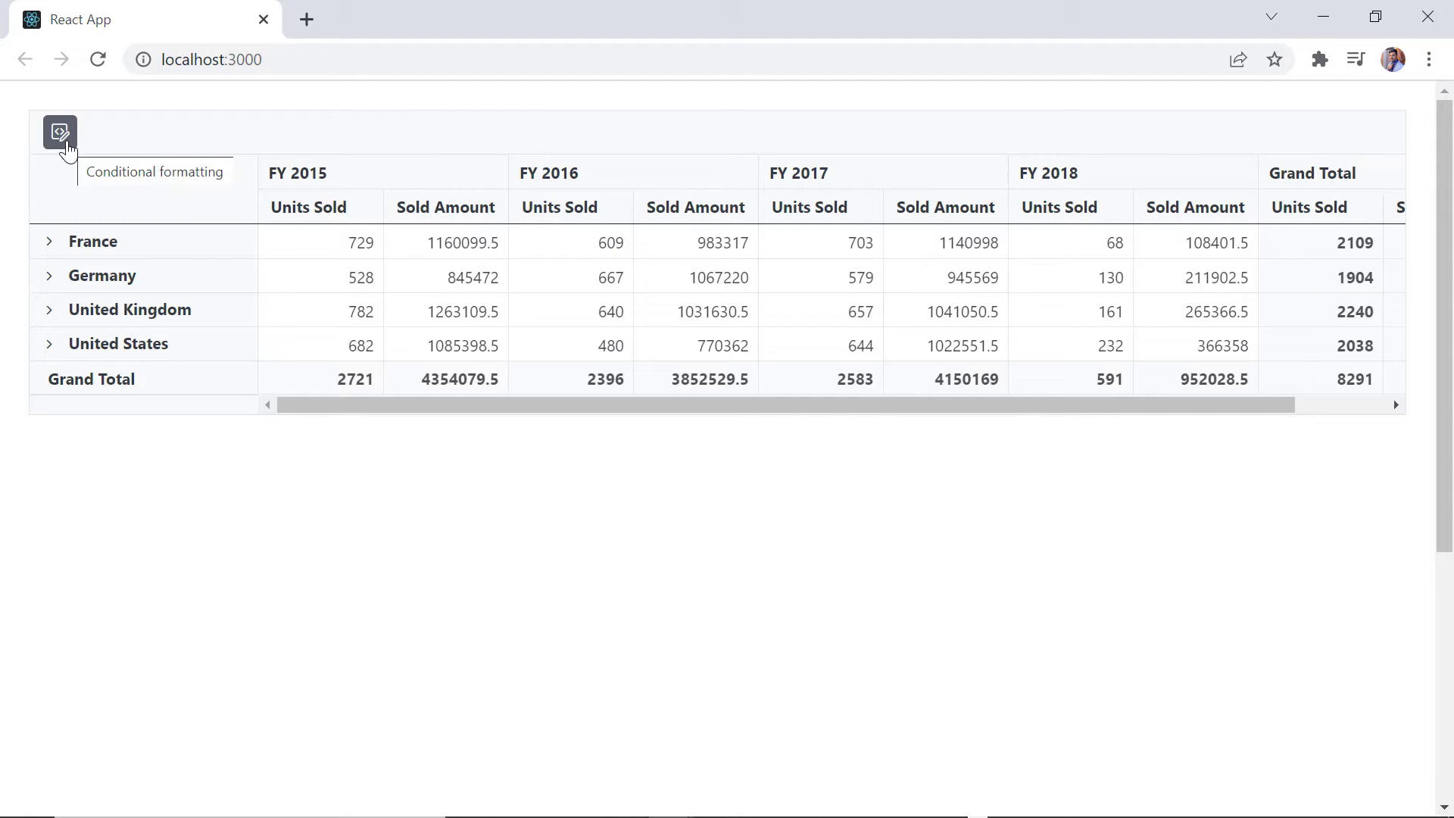
{"action": "left_click", "coordinate": [60, 133]}
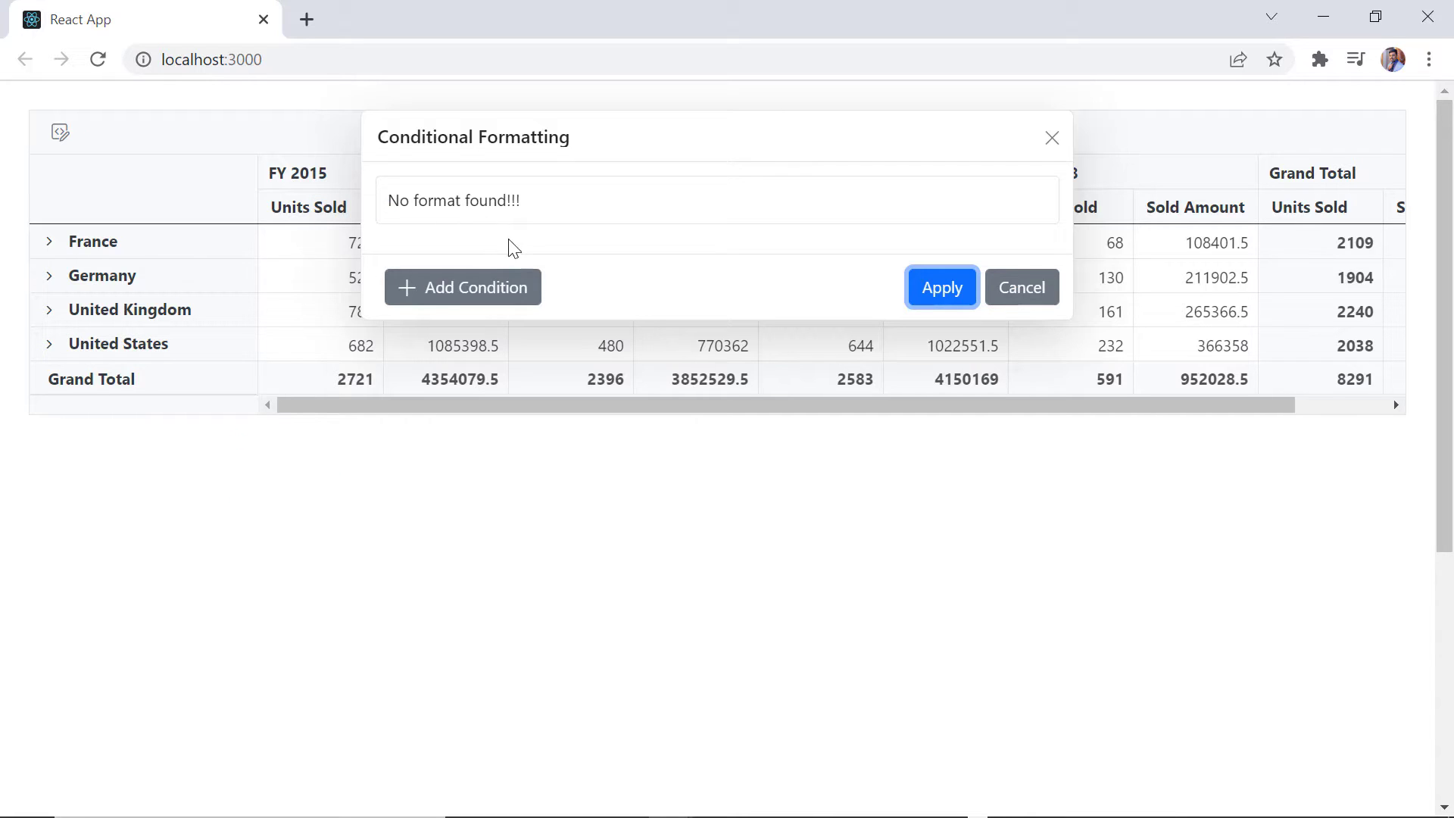
Add a Units Sold condition, trying Between before settling on Less Than.
{"action": "left_click", "coordinate": [532, 287]}
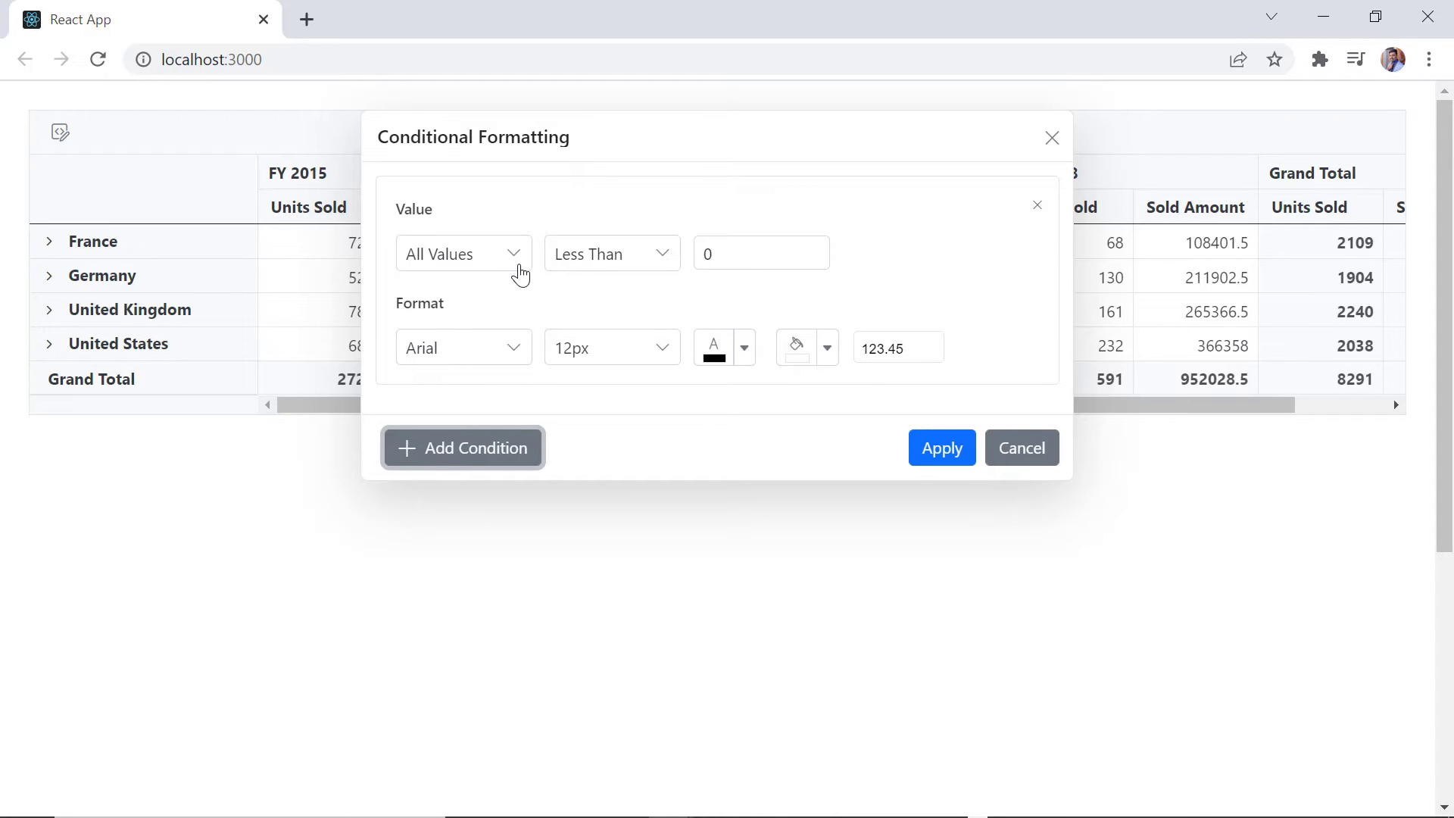
{"action": "left_click", "coordinate": [516, 270]}
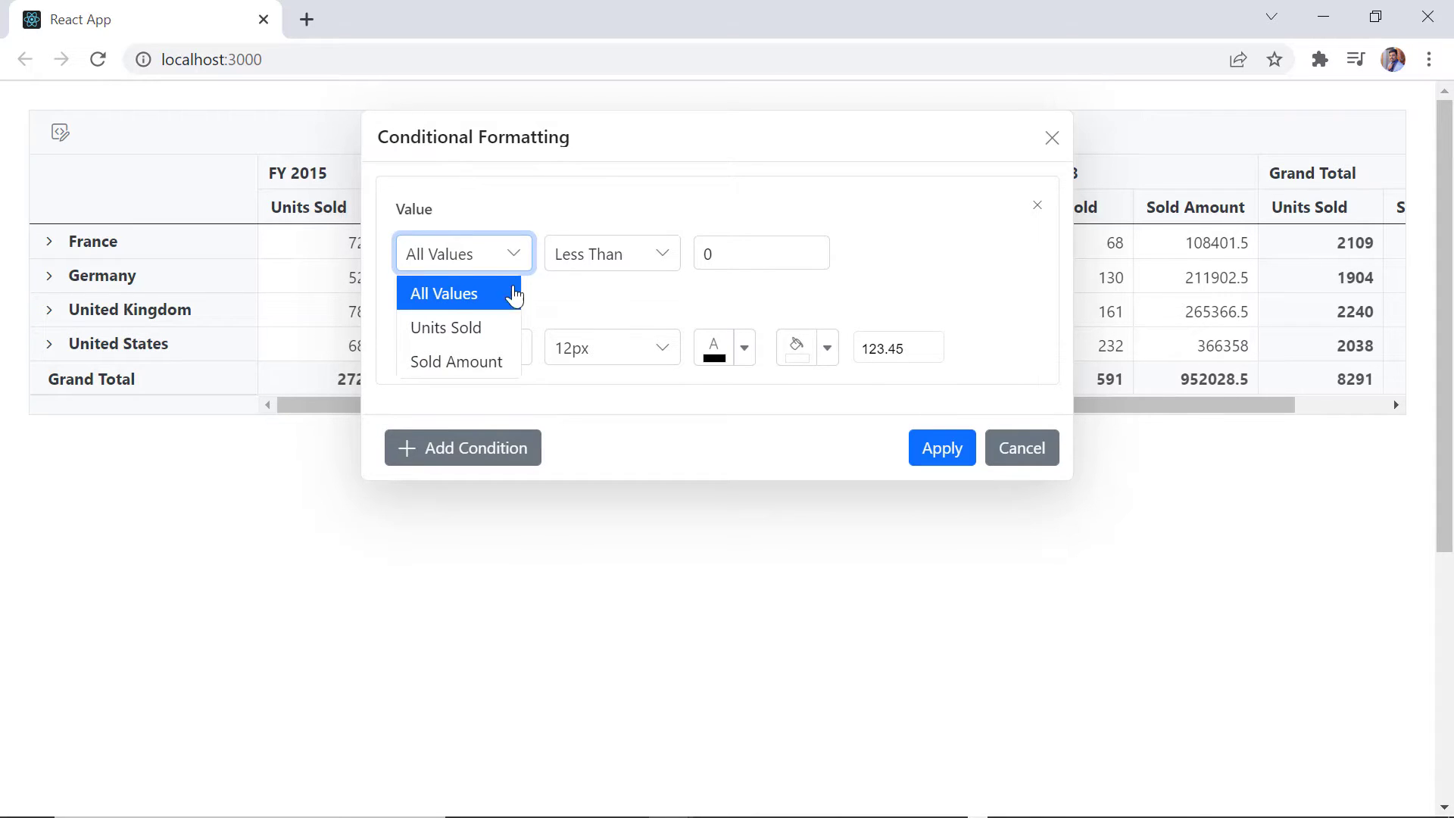
{"action": "left_click", "coordinate": [503, 338]}
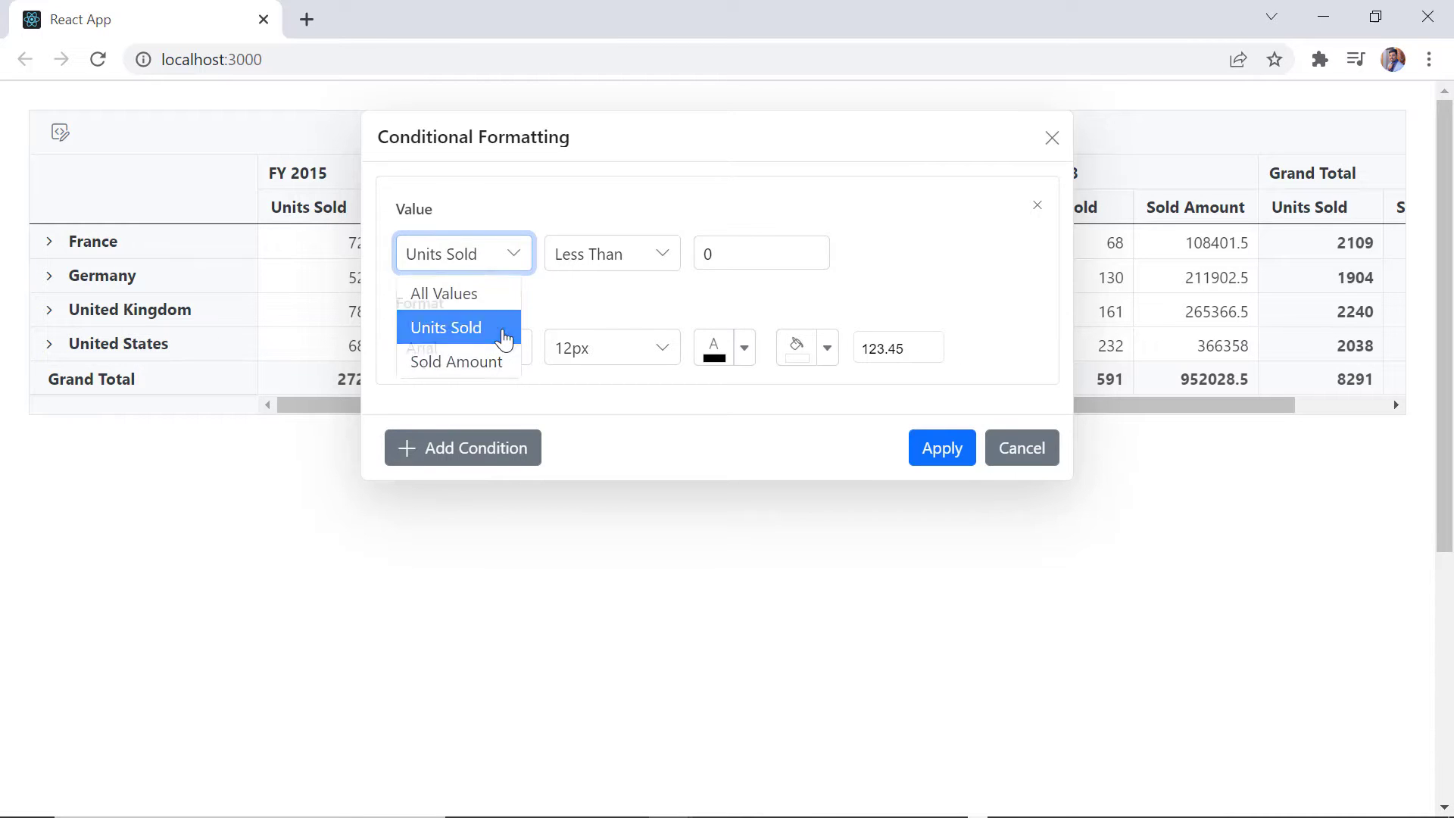
{"action": "left_click", "coordinate": [666, 262]}
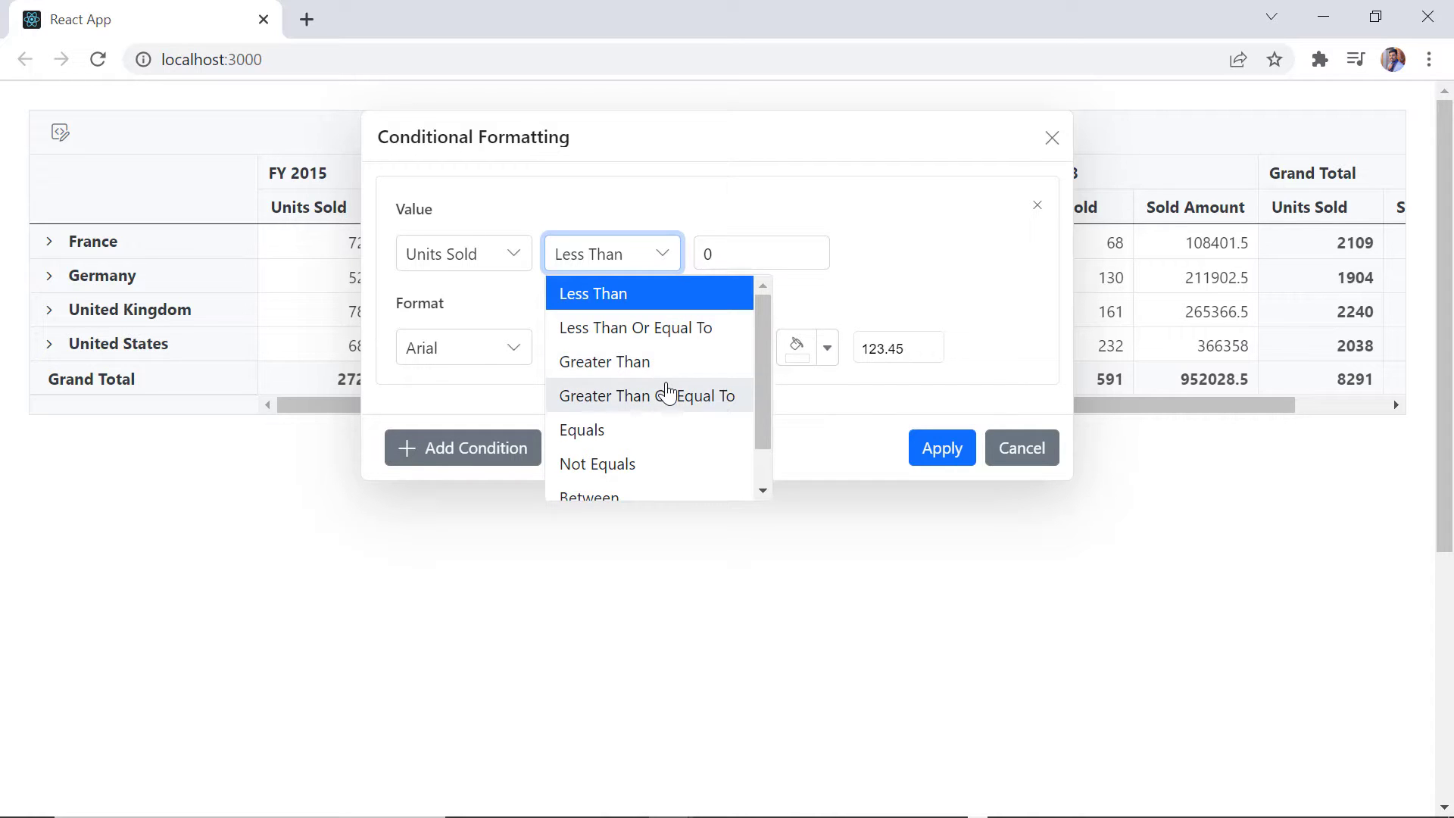
{"action": "scroll", "coordinate": [660, 427], "scroll_direction": "down", "scroll_amount": 1}
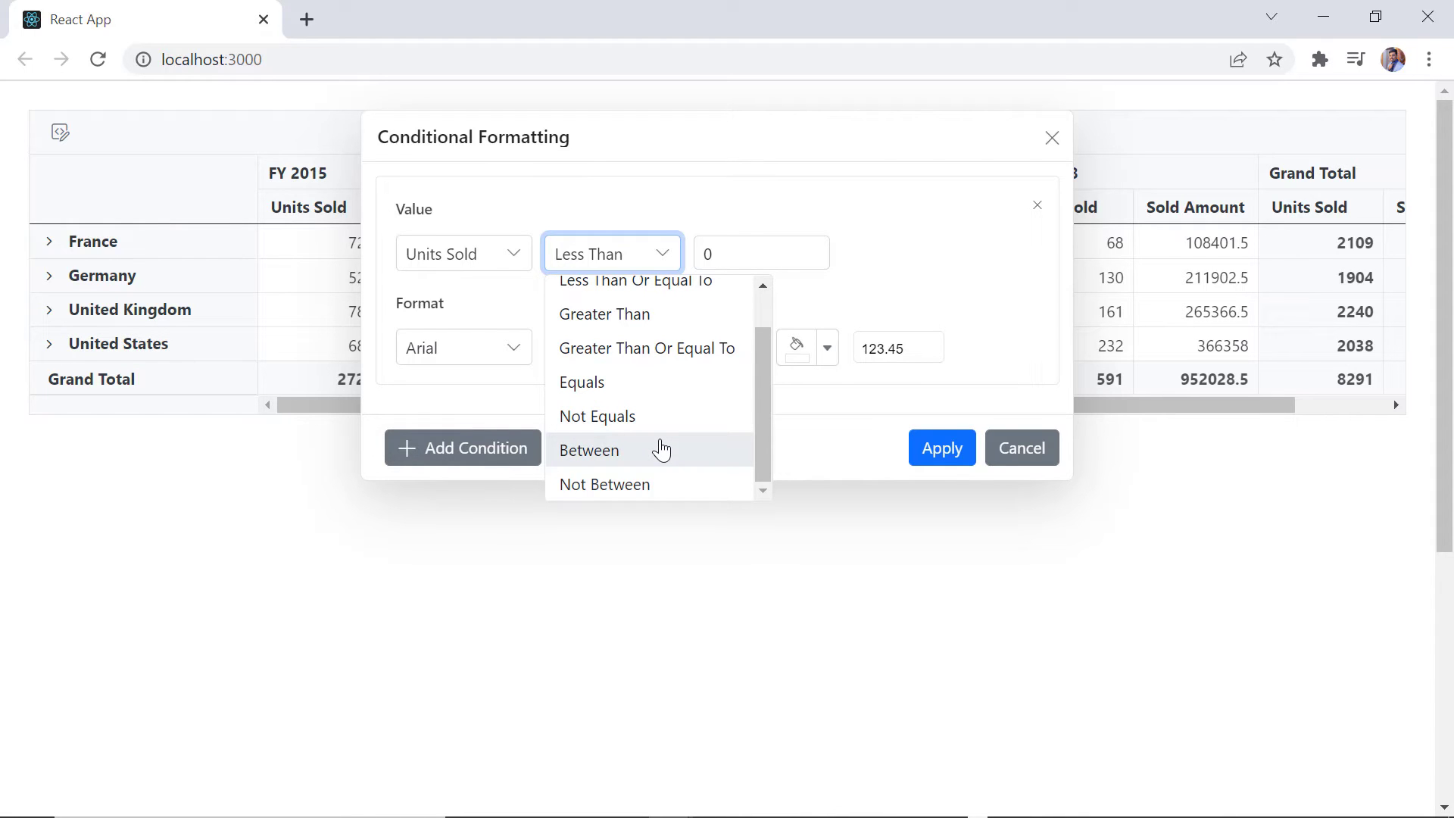
{"action": "scroll", "coordinate": [661, 450], "scroll_direction": "up", "scroll_amount": 1}
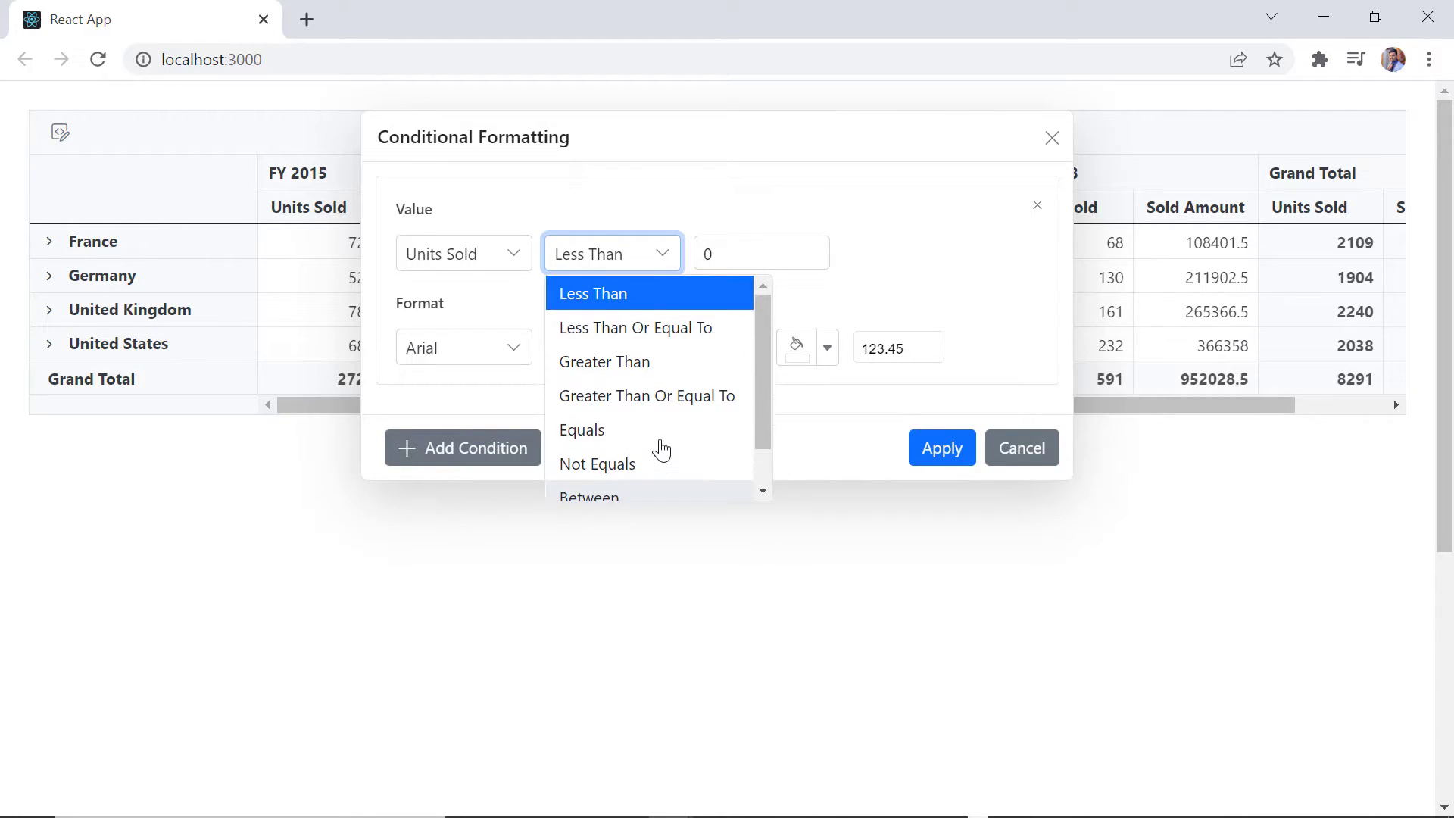
{"action": "scroll", "coordinate": [660, 450], "scroll_direction": "down", "scroll_amount": 1}
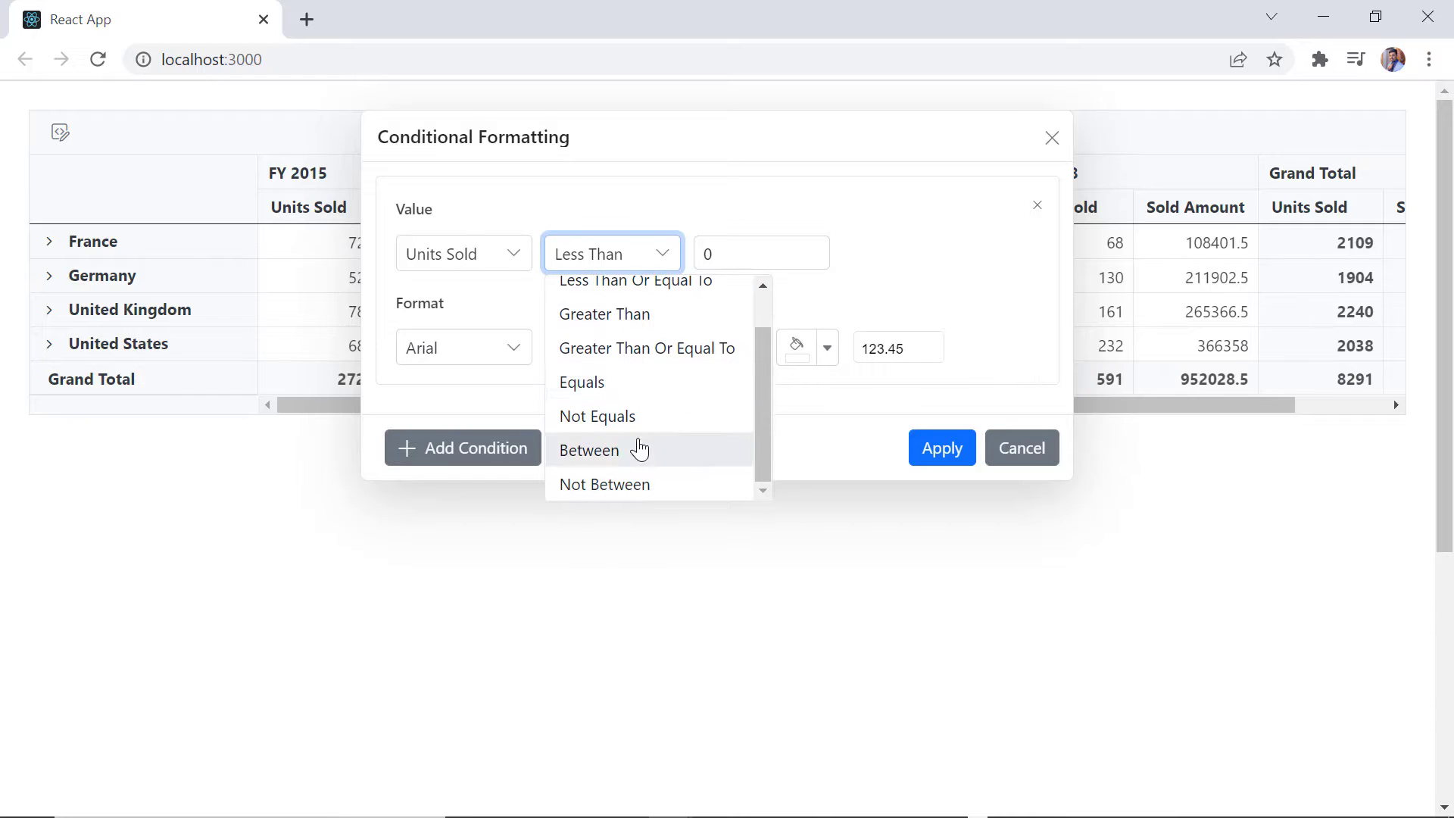
{"action": "left_click", "coordinate": [640, 448]}
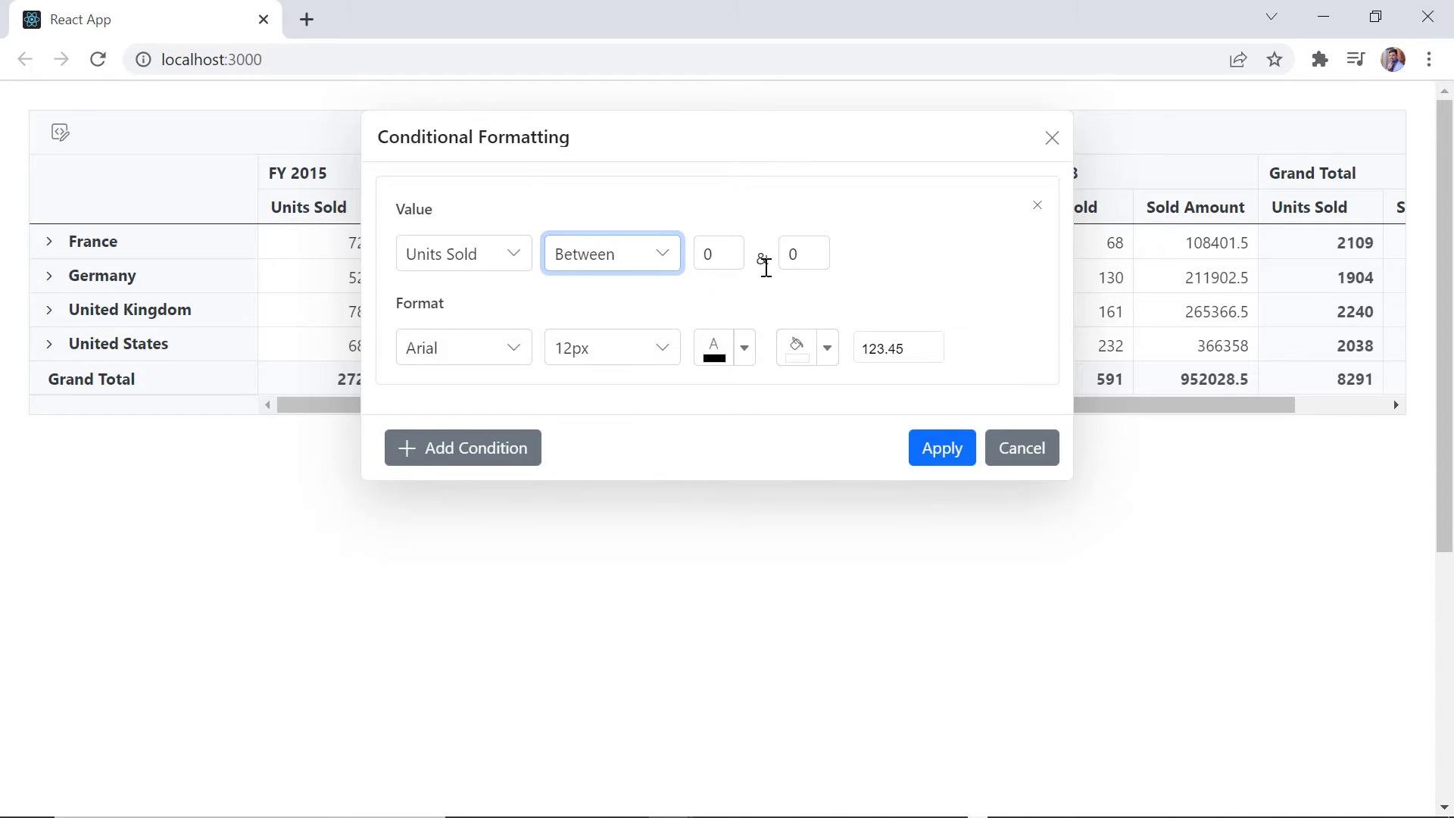
{"action": "left_click", "coordinate": [663, 260]}
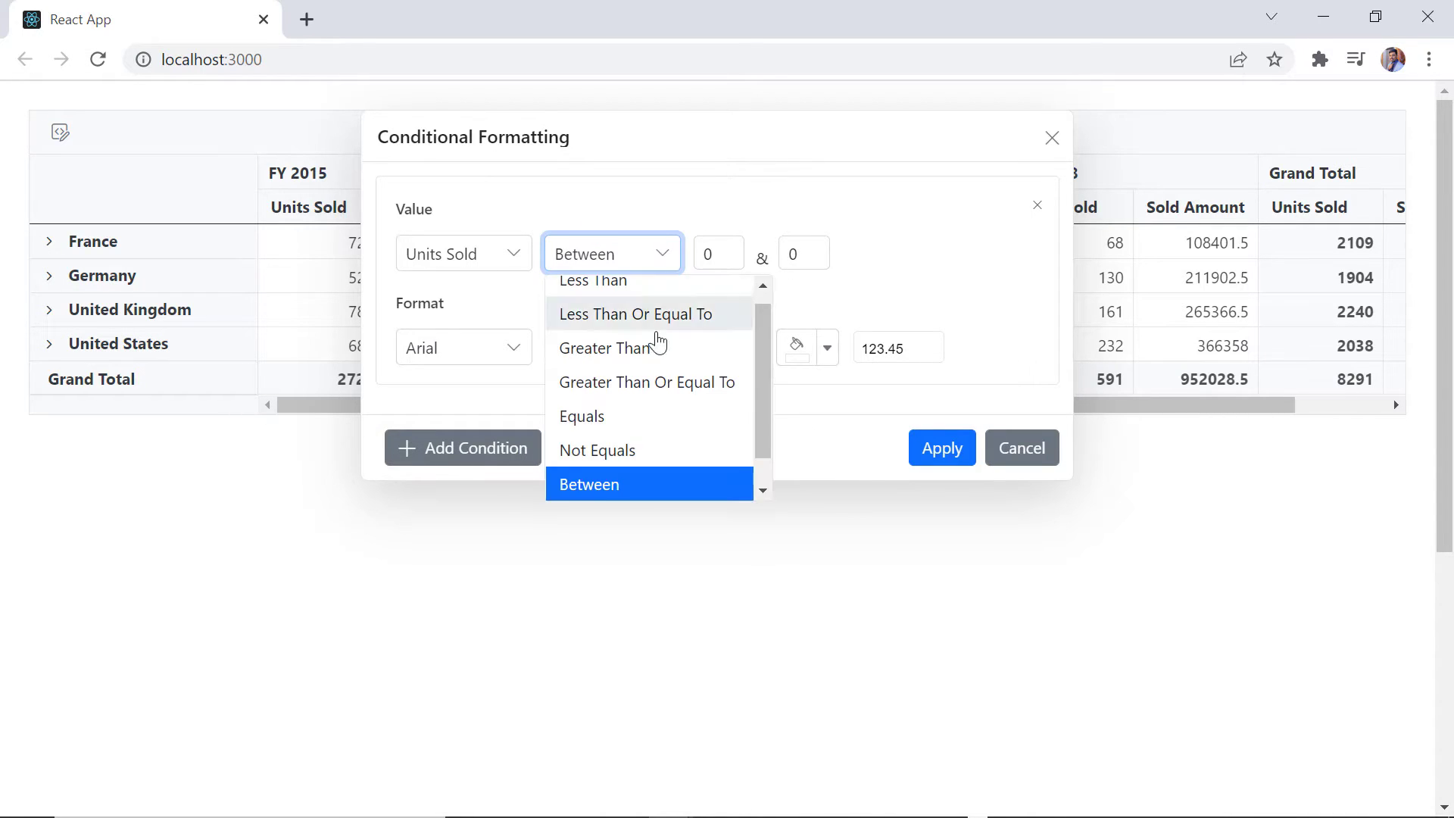
{"action": "scroll", "coordinate": [656, 341], "scroll_direction": "up", "scroll_amount": 1}
{"action": "left_click", "coordinate": [615, 295]}
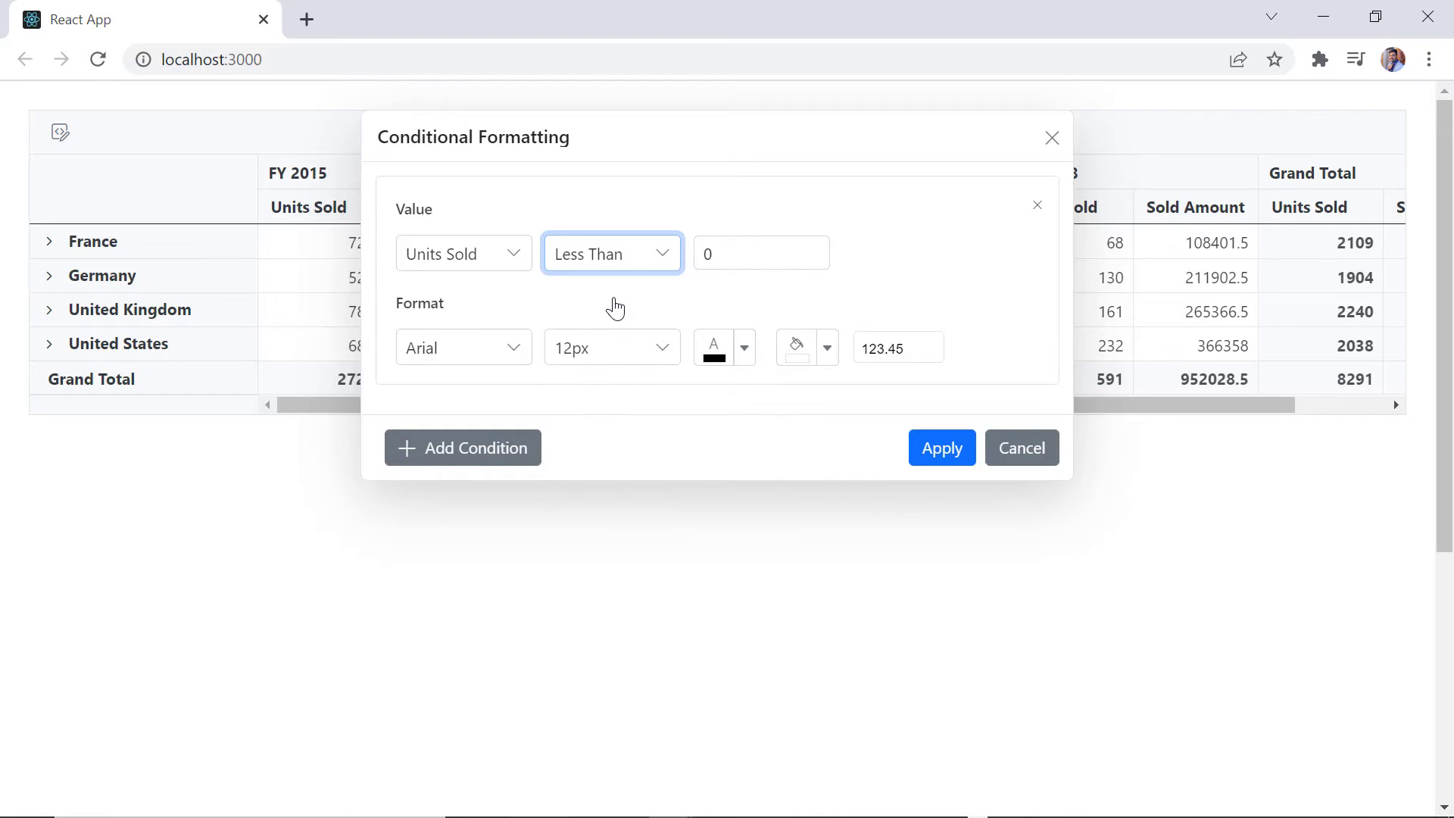
Set the condition threshold to 500 and the font to Times New Roman.
{"action": "left_click", "coordinate": [714, 259]}
{"action": "key", "text": "BackSpace"}
{"action": "type", "text": "500"}
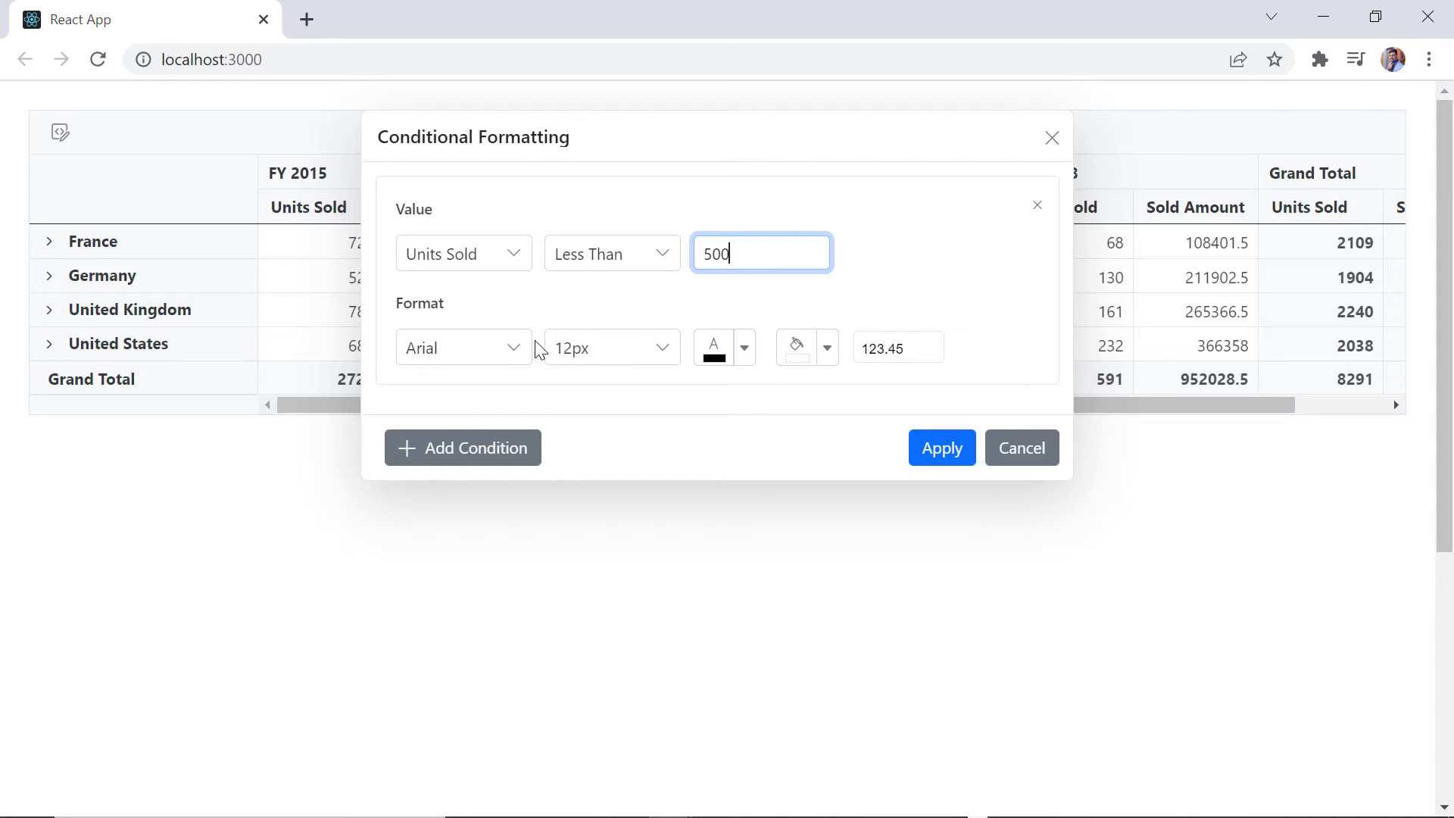
{"action": "left_click", "coordinate": [515, 349]}
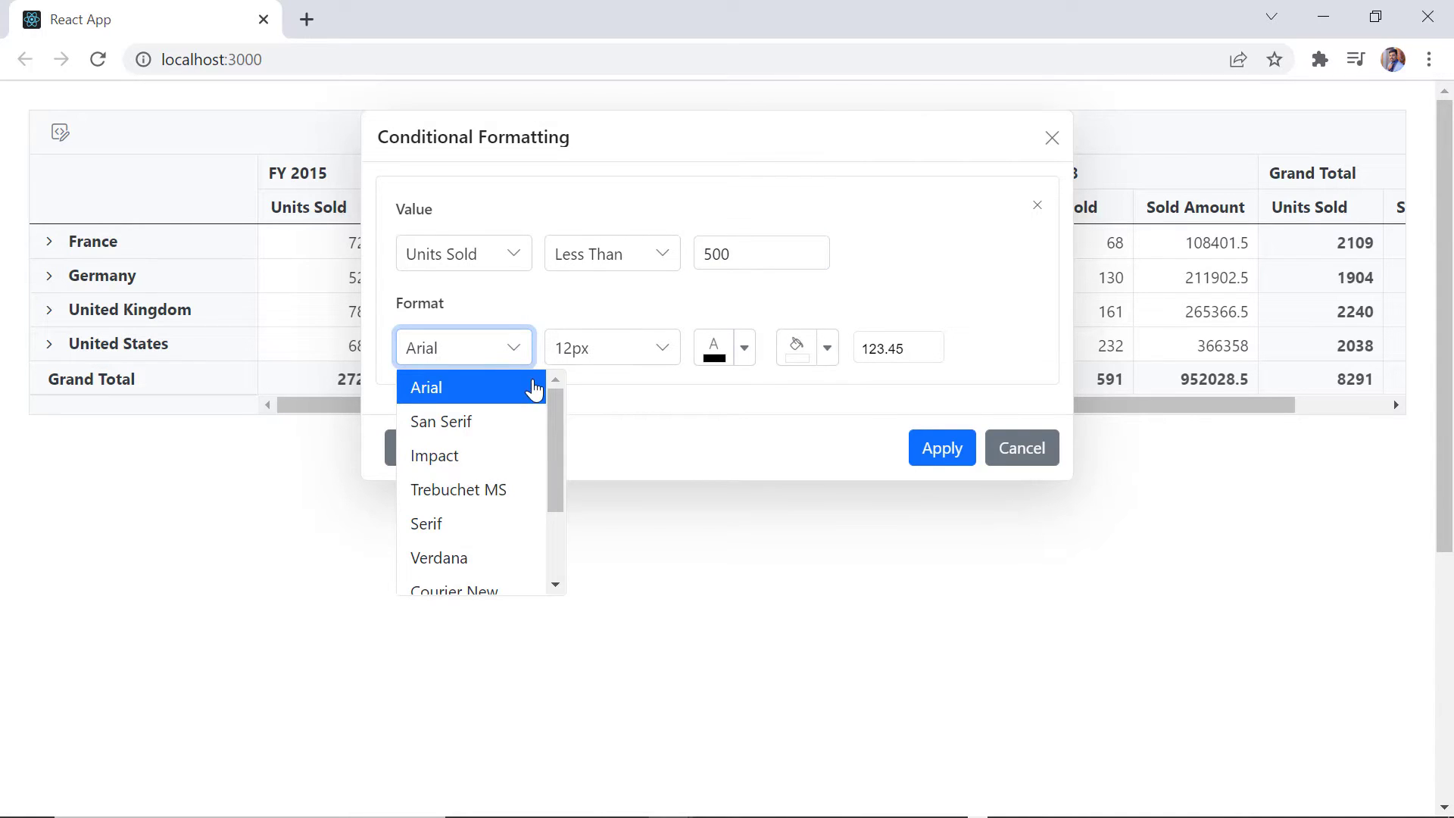
{"action": "scroll", "coordinate": [512, 472], "scroll_direction": "down", "scroll_amount": 1}
{"action": "left_click", "coordinate": [496, 513]}
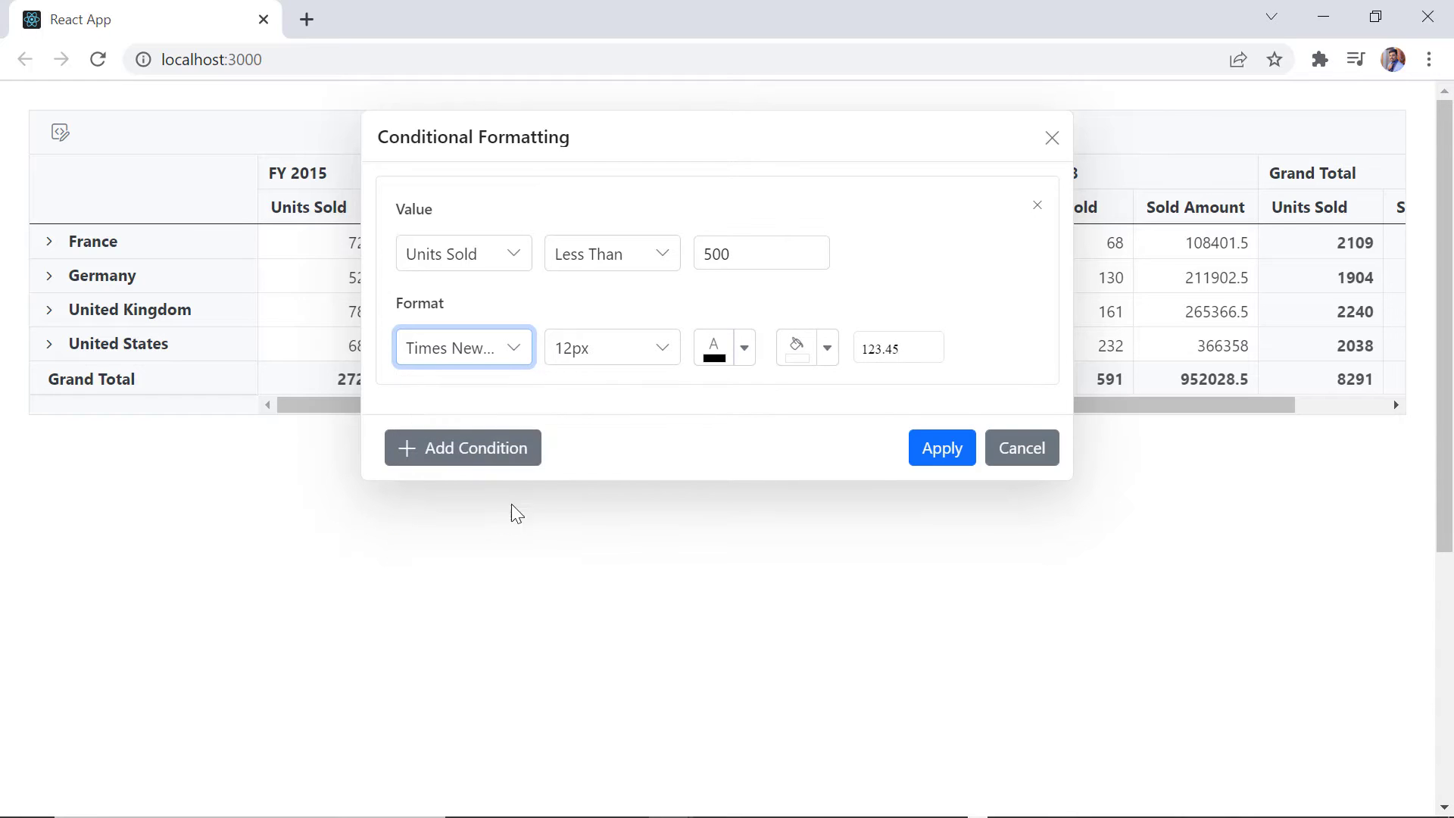
Format matching cells with 14px white text on a red background.
{"action": "left_click", "coordinate": [664, 355]}
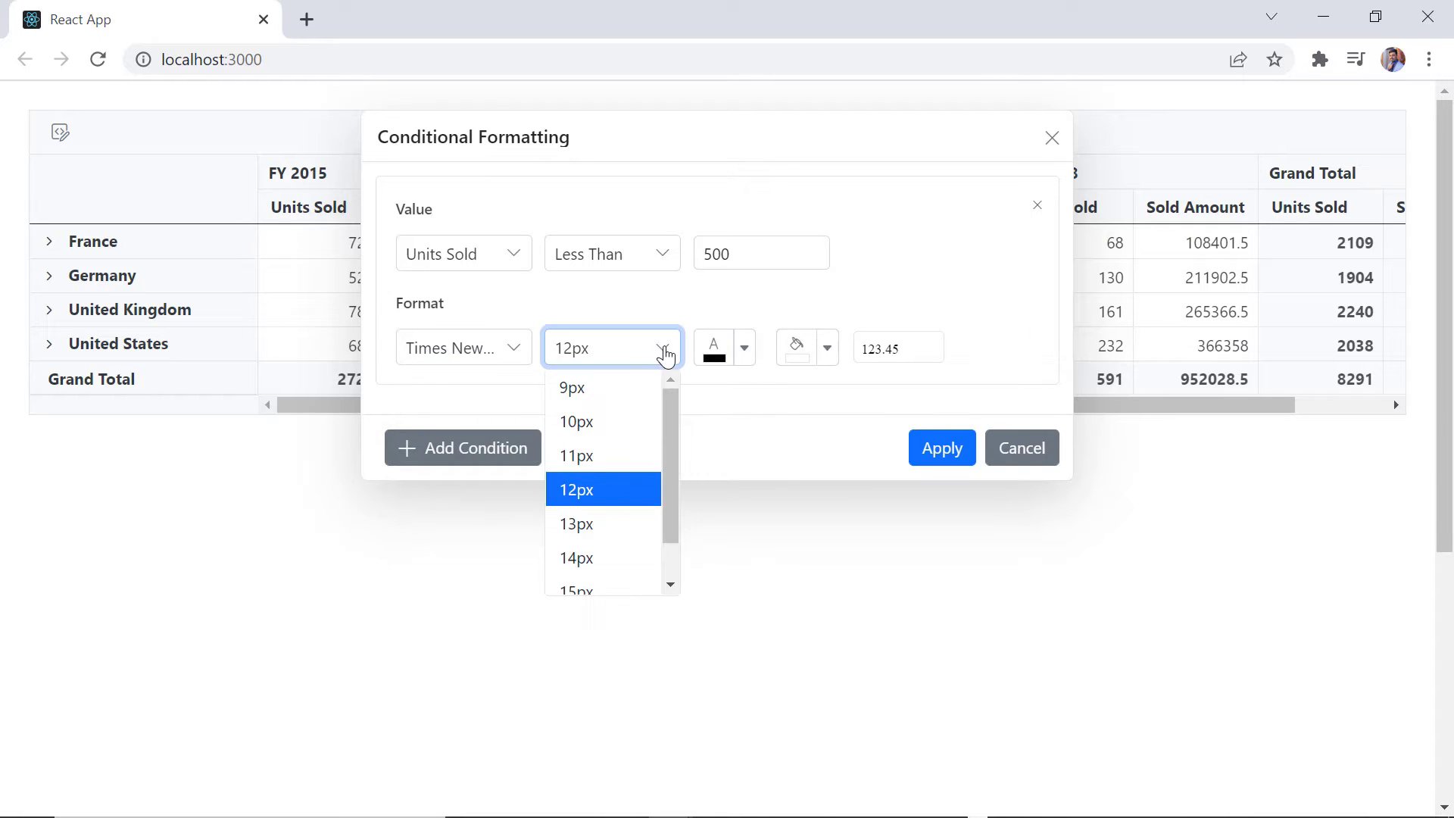
{"action": "left_click", "coordinate": [613, 557]}
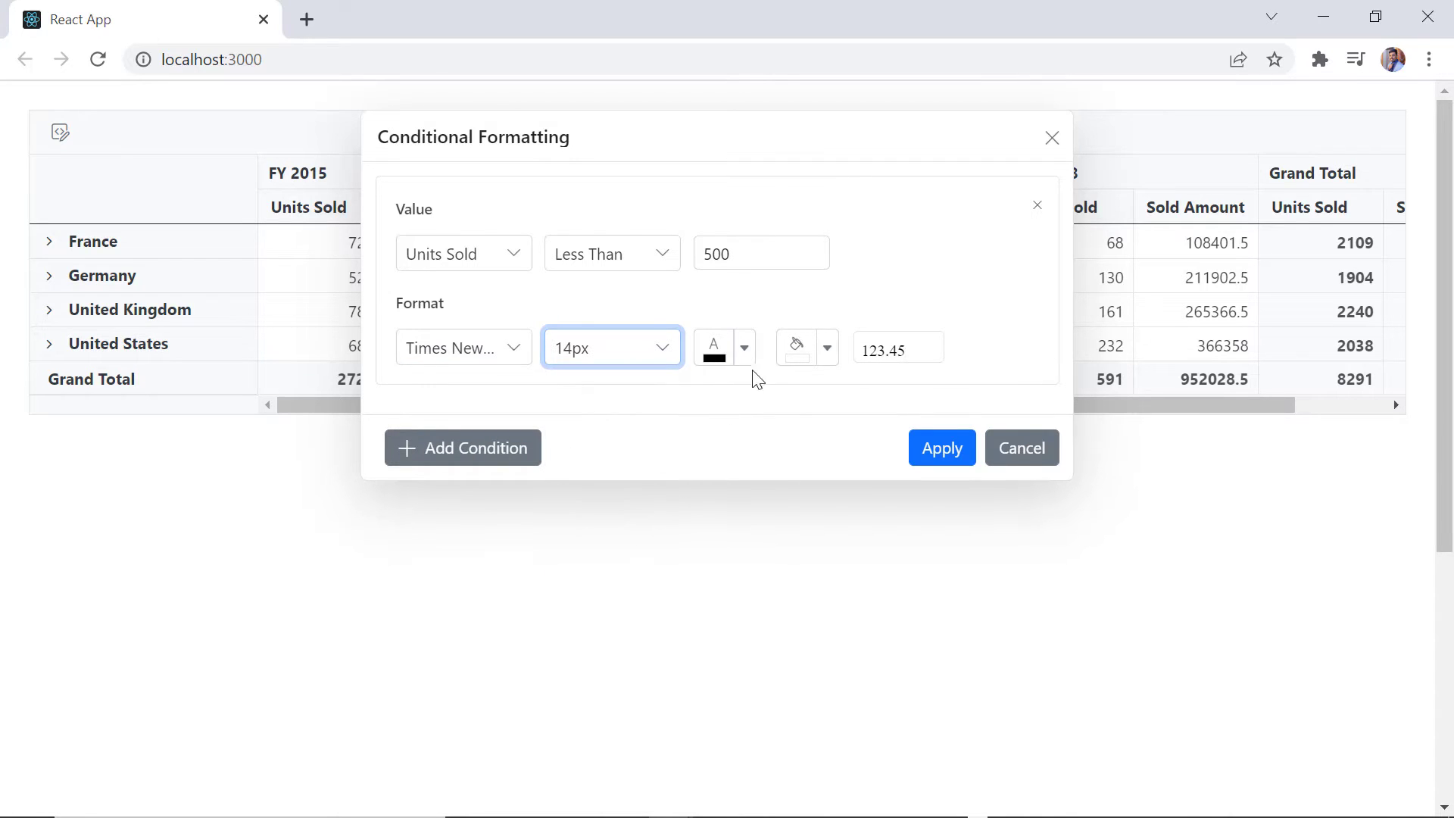
{"action": "left_click", "coordinate": [744, 349]}
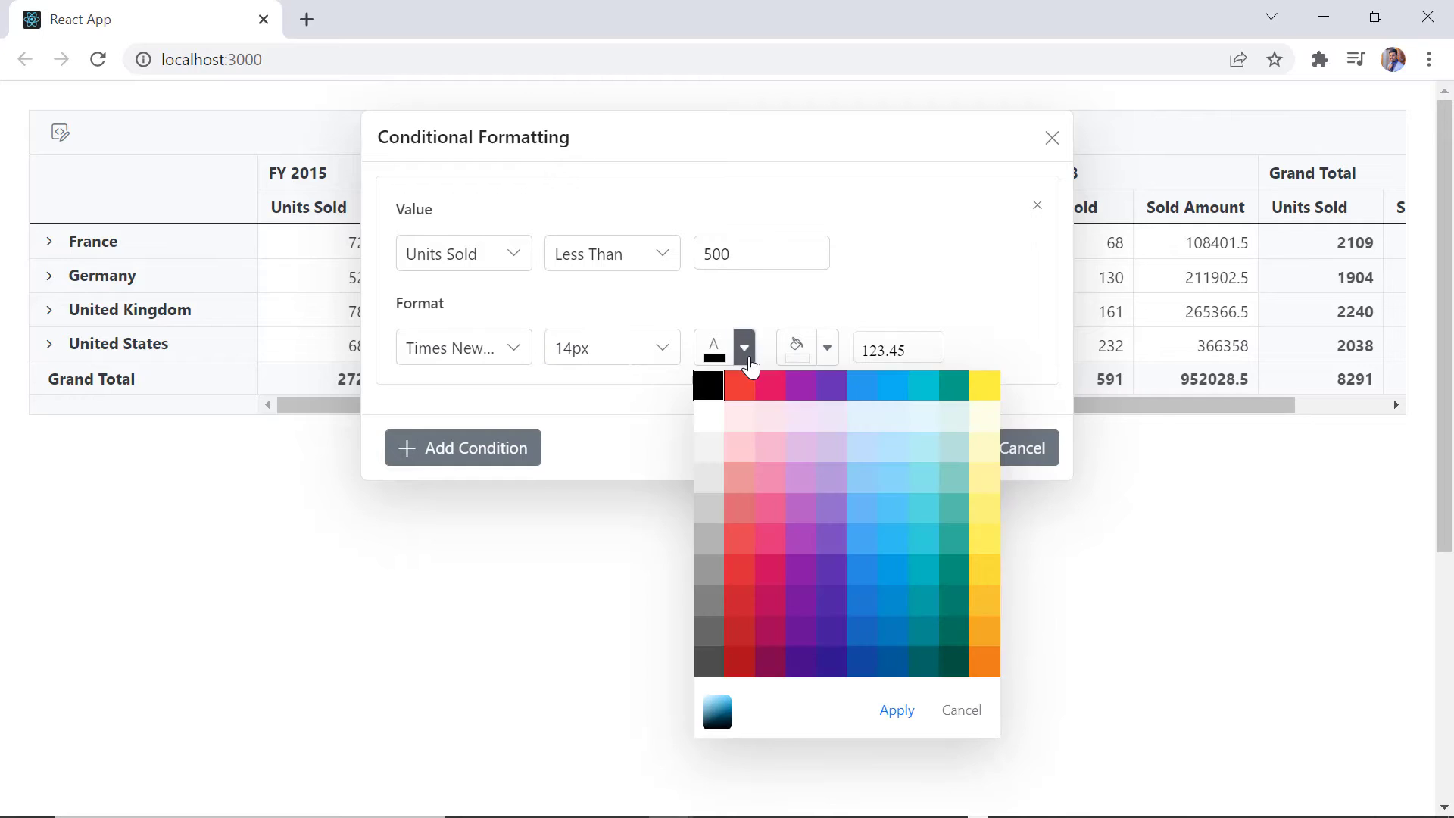
{"action": "left_click", "coordinate": [705, 418]}
{"action": "left_click", "coordinate": [897, 710]}
{"action": "left_click", "coordinate": [828, 348]}
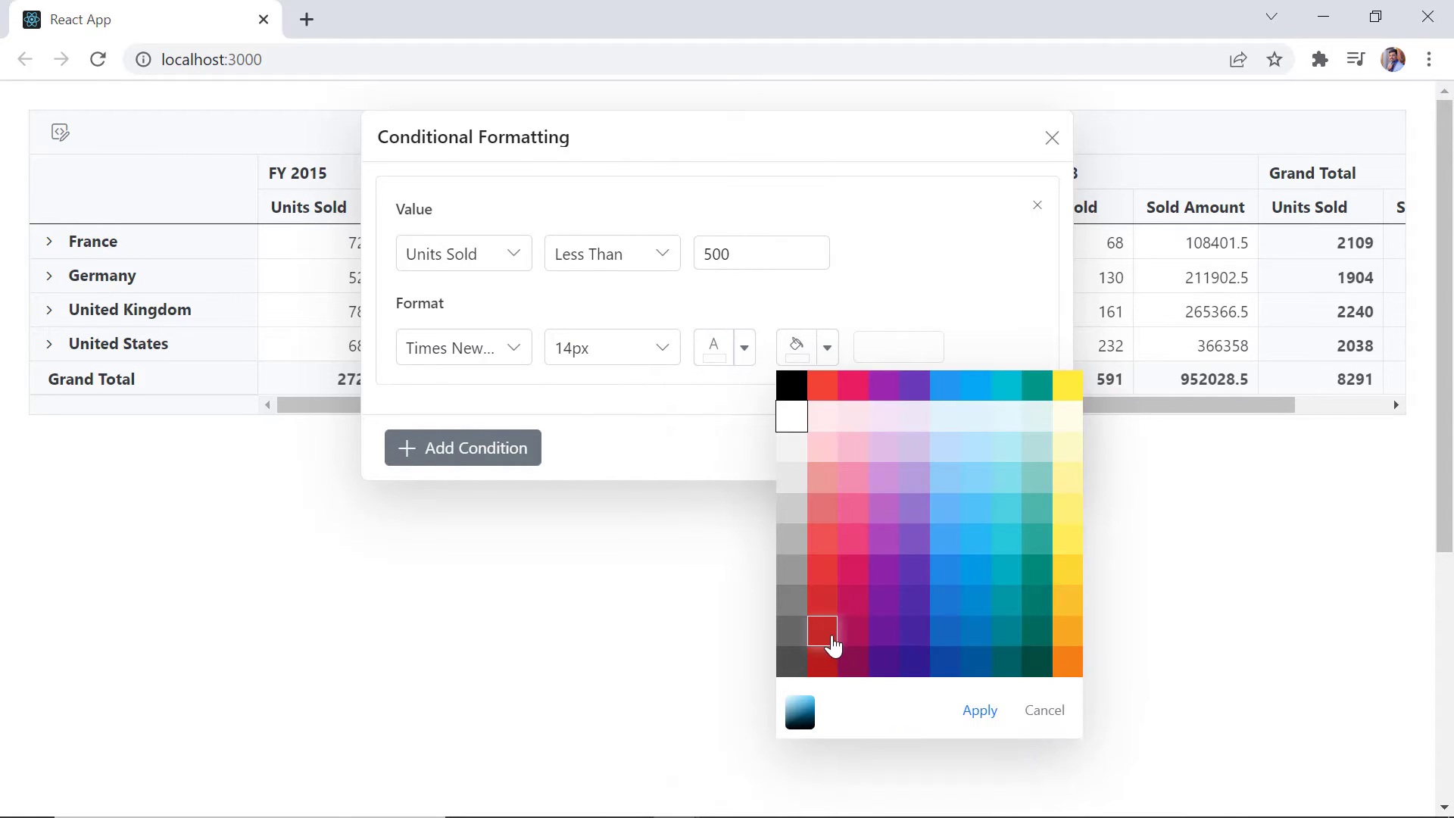
{"action": "left_click", "coordinate": [984, 713]}
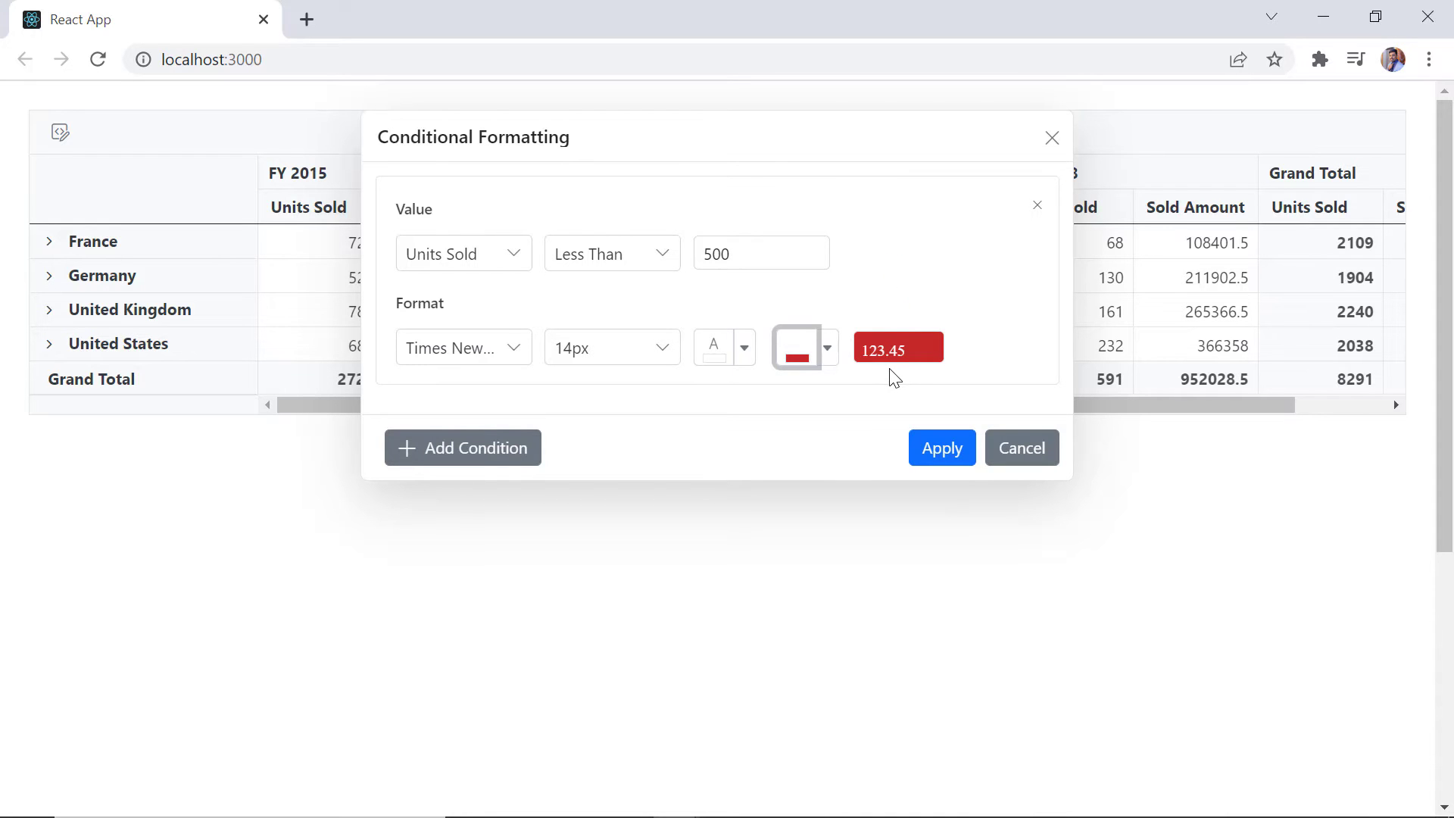
Apply the red Units Sold highlighting and check it by expanding and collapsing France.
{"action": "left_click", "coordinate": [943, 450]}
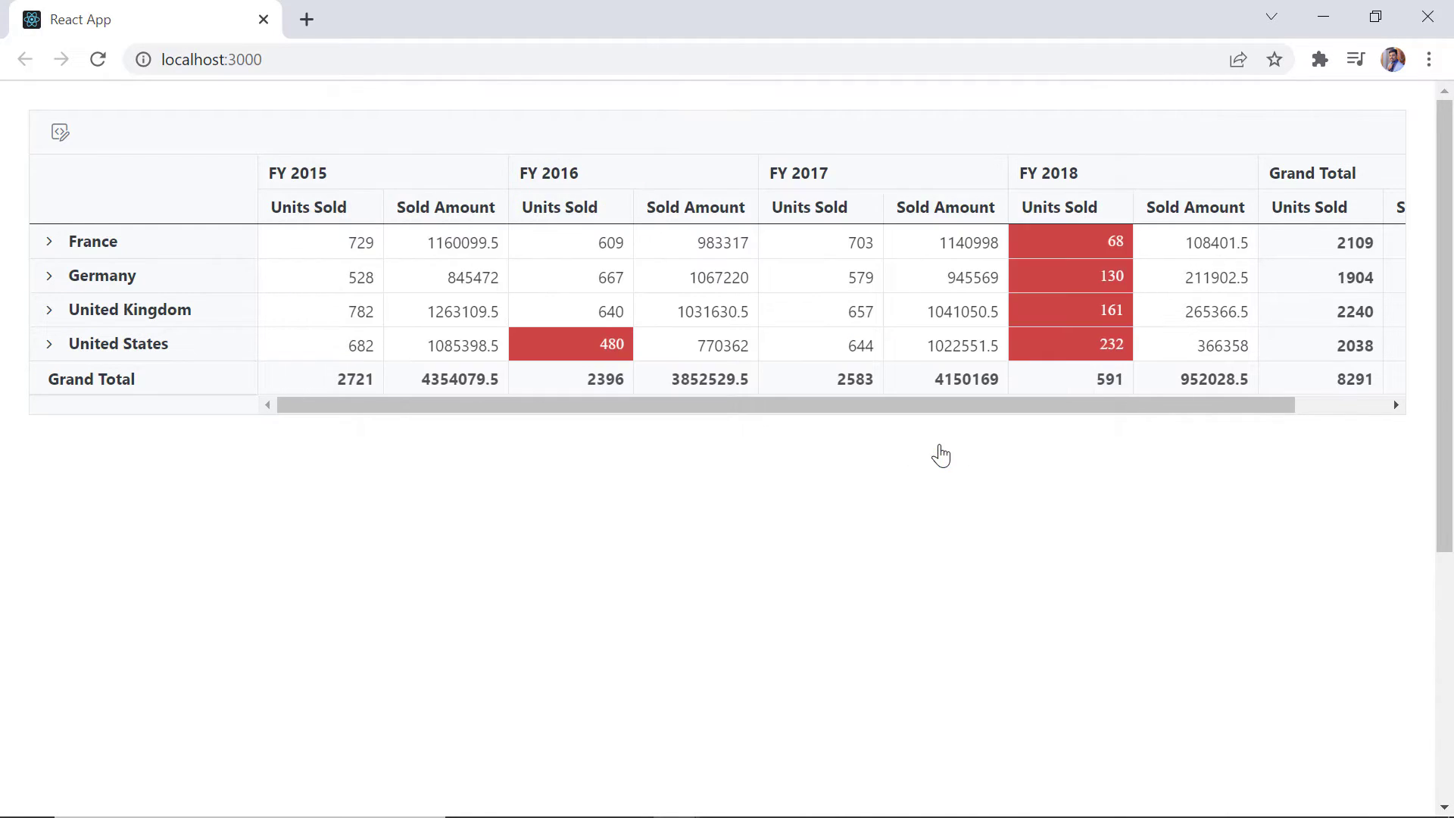
{"action": "left_click", "coordinate": [48, 242]}
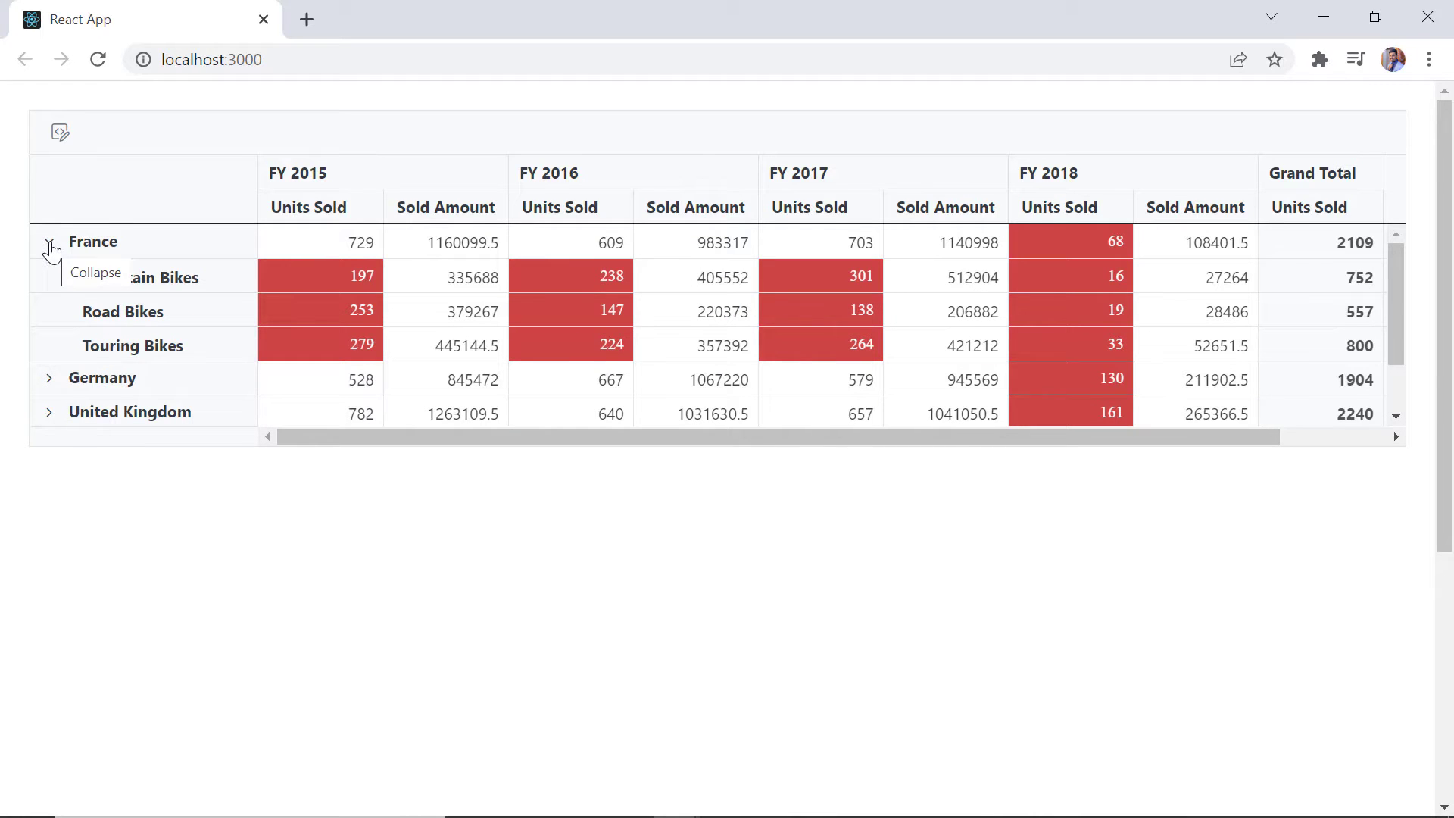
{"action": "left_click", "coordinate": [49, 242]}
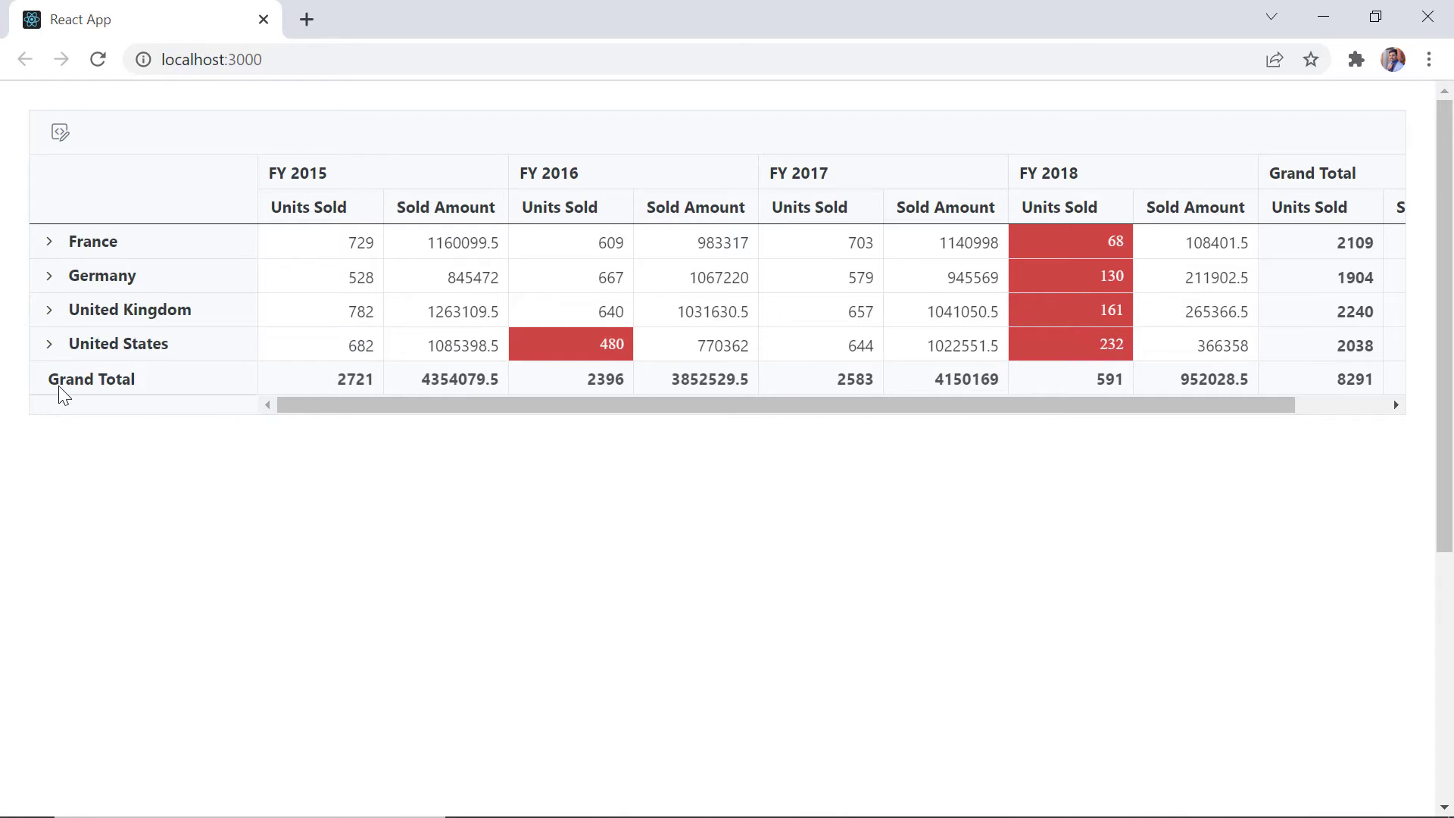
Delete the Units Sold less-than-500 condition and apply the change.
{"action": "left_click", "coordinate": [60, 133]}
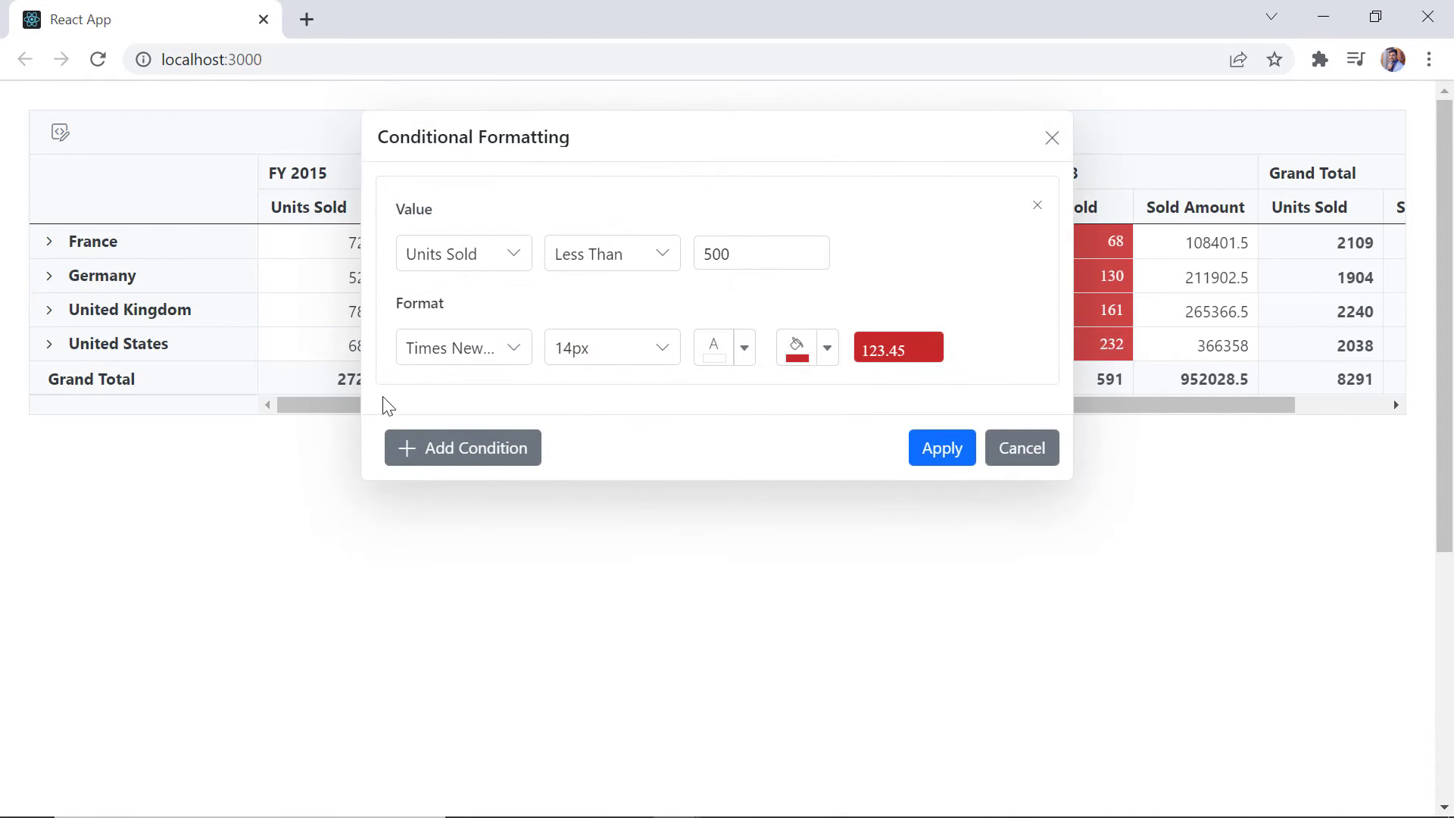
{"action": "left_click", "coordinate": [1038, 205]}
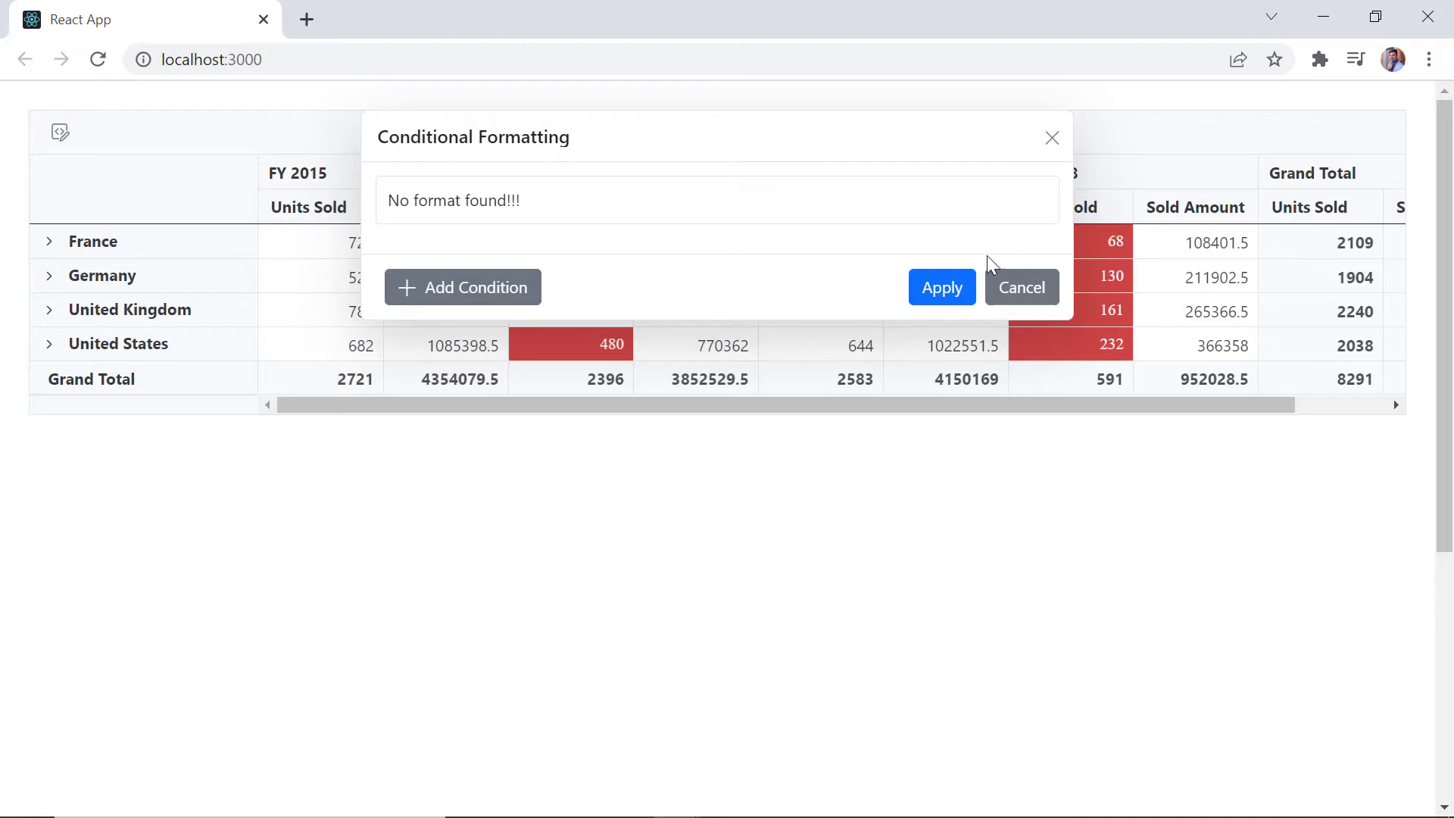
{"action": "left_click", "coordinate": [961, 287]}
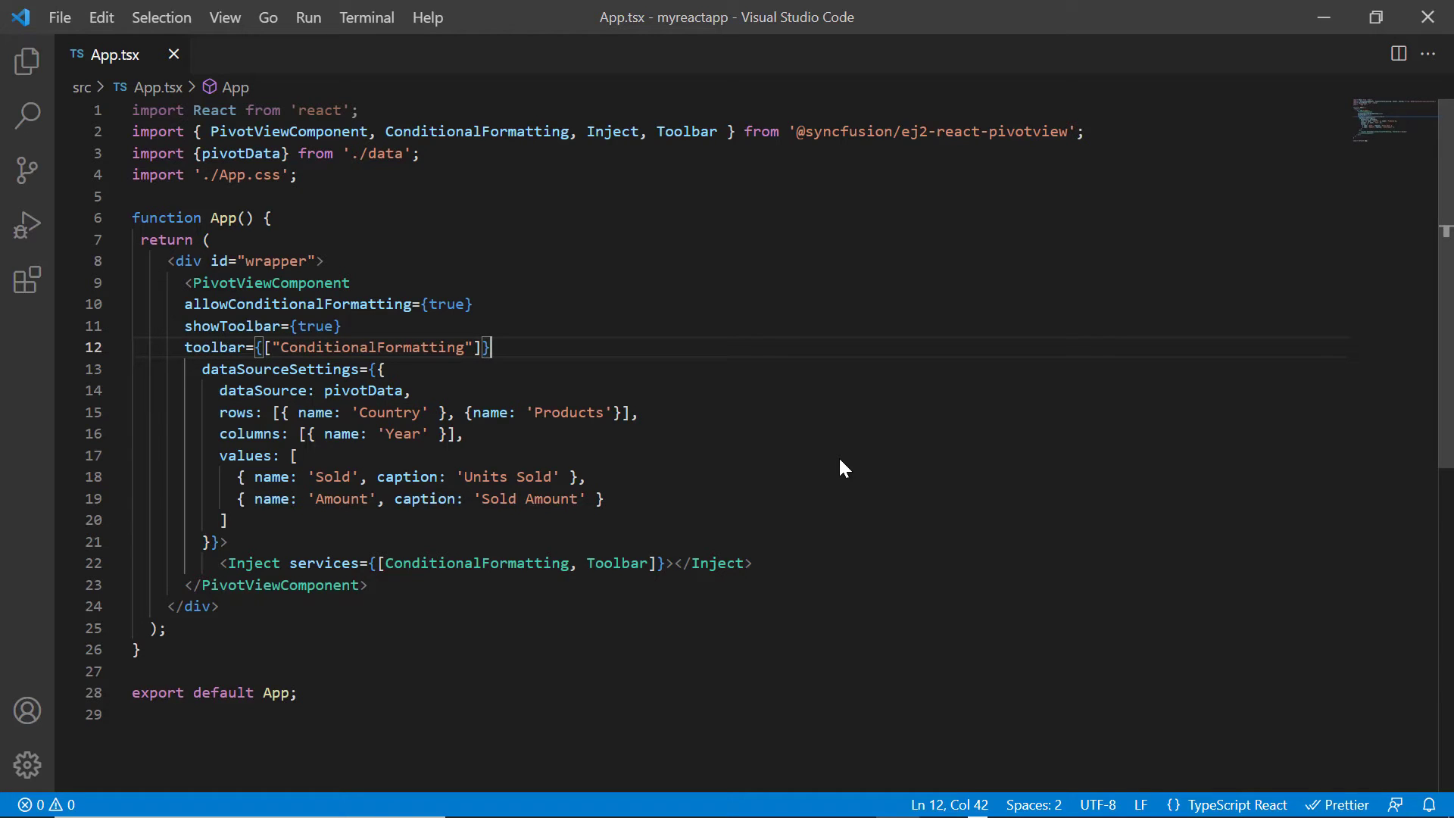
{"action": "scroll", "coordinate": [841, 466], "scroll_direction": "down", "scroll_amount": 4}
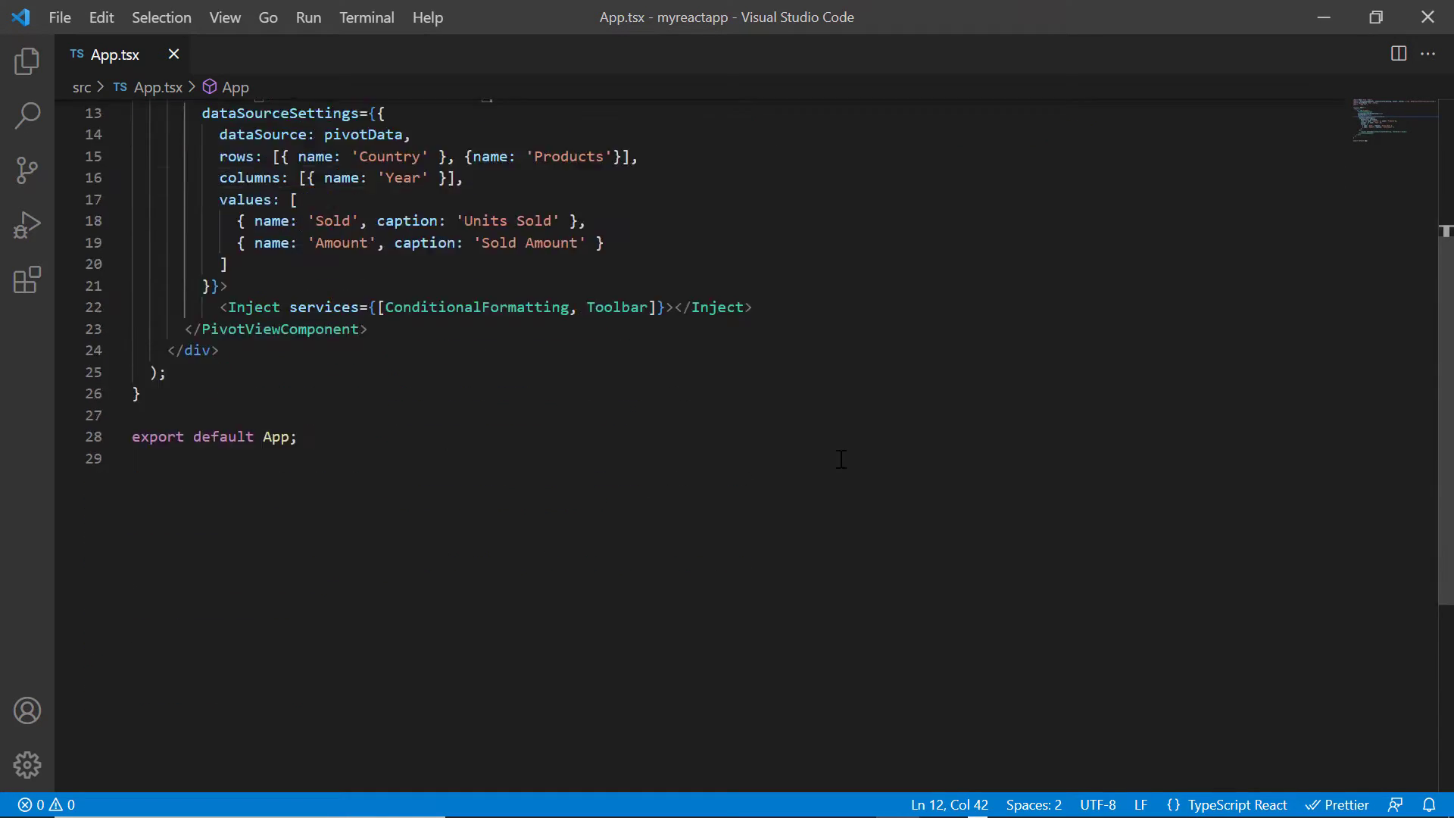
Add conditionalFormatSettings to dataSourceSettings with measure 'Amount'.
{"action": "left_click", "coordinate": [311, 270]}
{"action": "type", "text": ","}
{"action": "key", "text": "Return"}
{"action": "type", "text": "co"}
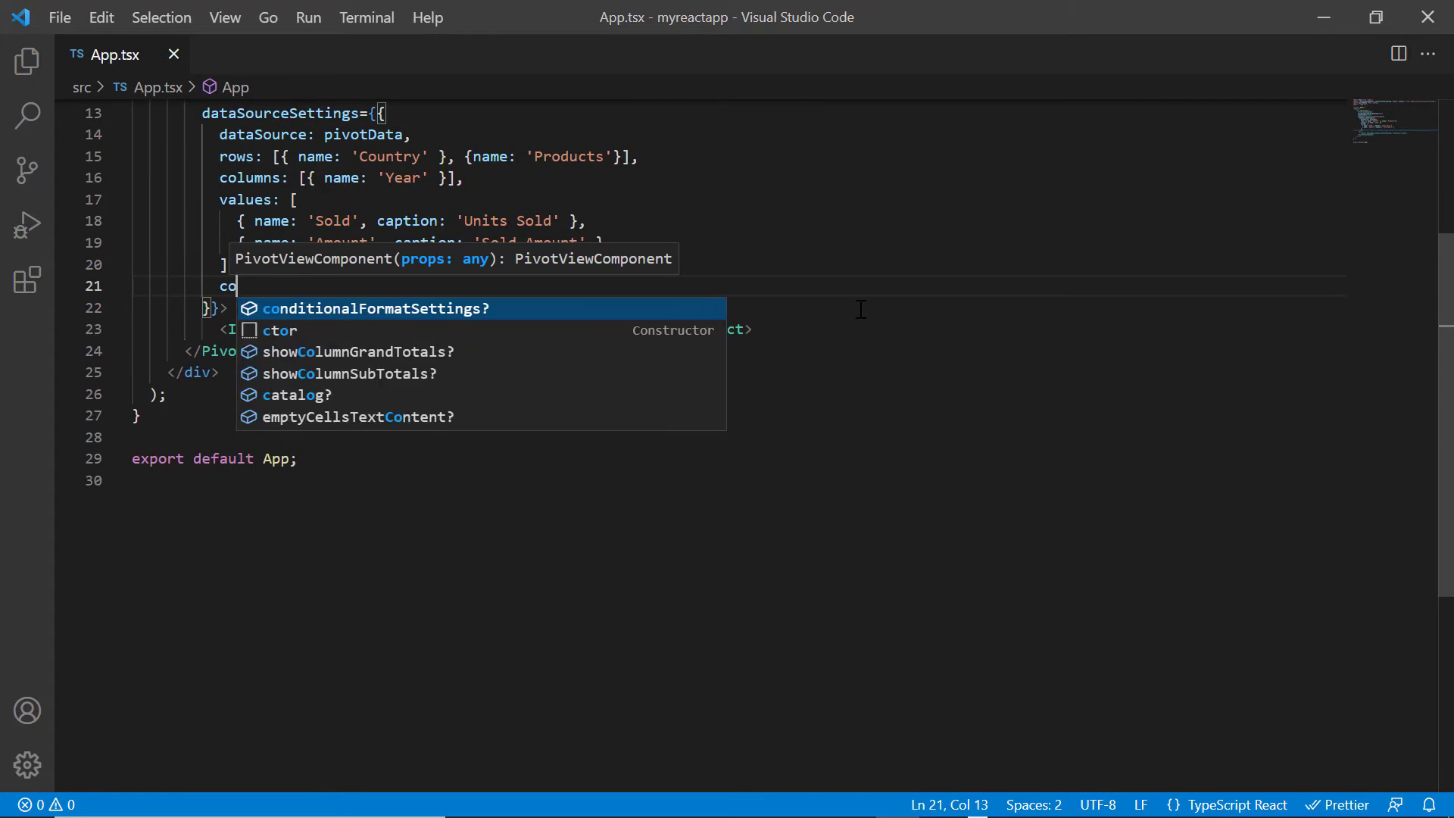
{"action": "type", "text": "nditionalfo"}
{"action": "key", "text": "Return"}
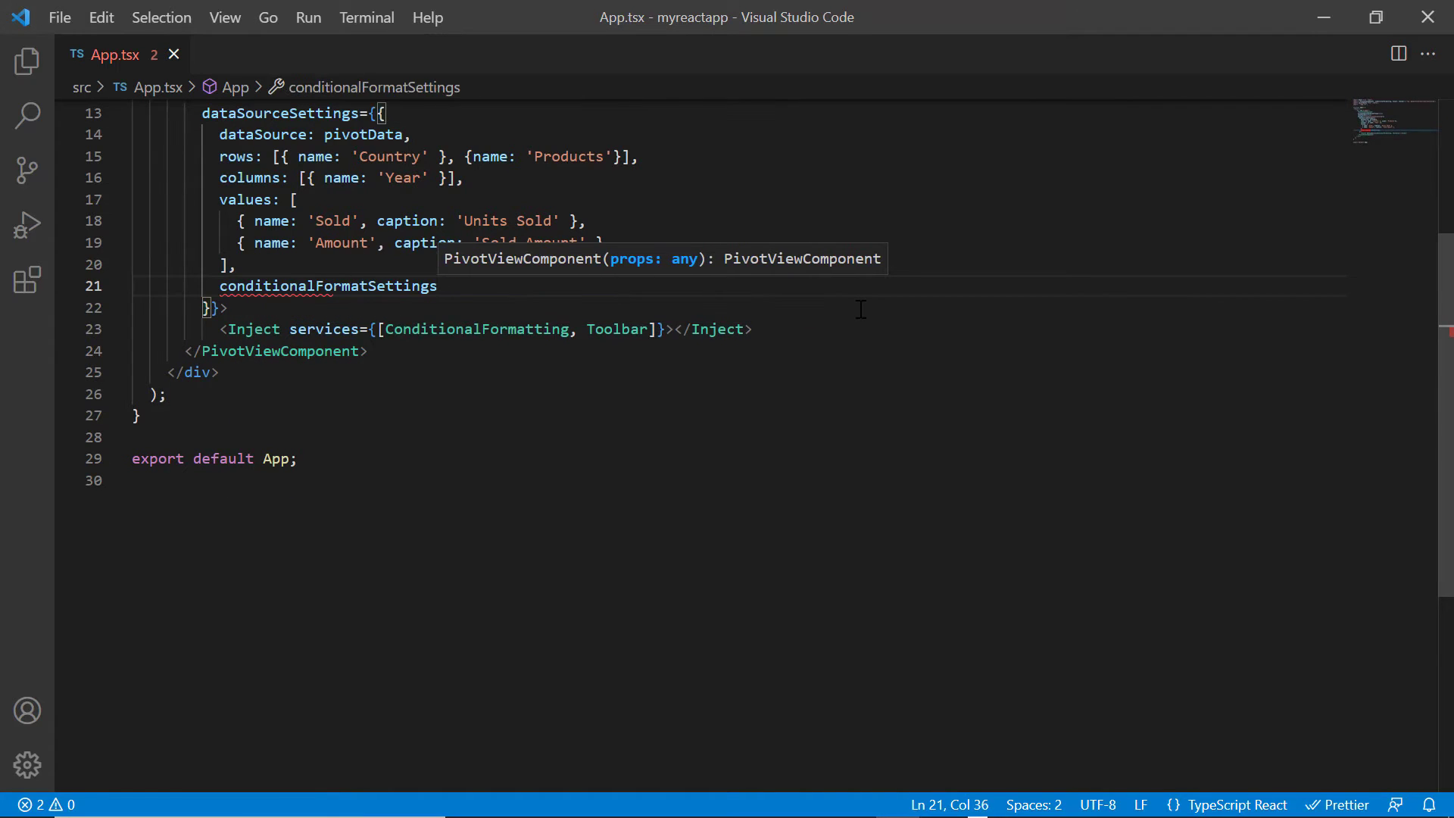
{"action": "type", "text": ": [{"}
{"action": "key", "text": "Return"}
{"action": "type", "text": "me"}
{"action": "key", "text": "Return"}
{"action": "type", "text": ": \""}
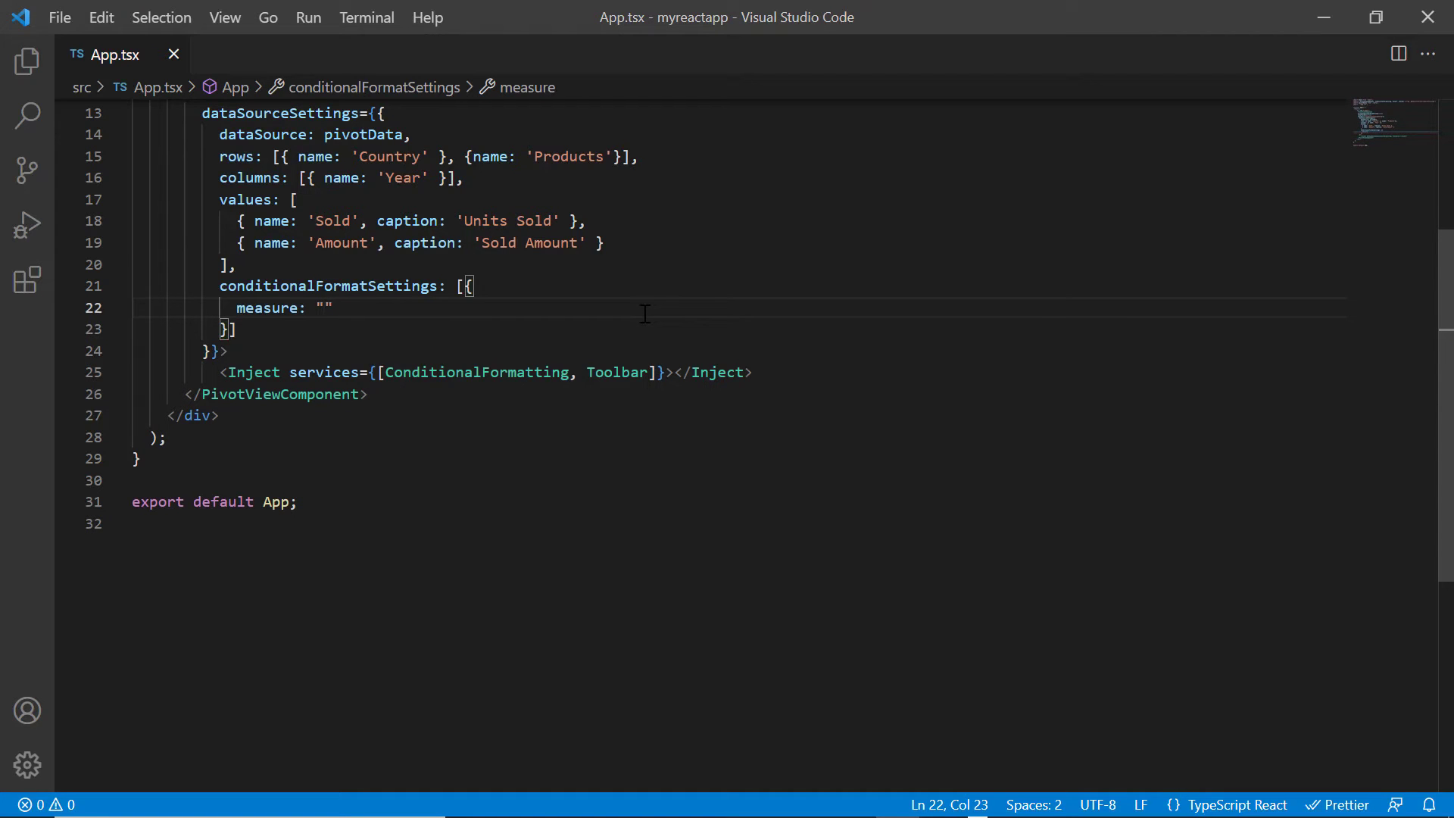
{"action": "double_click", "coordinate": [343, 243]}
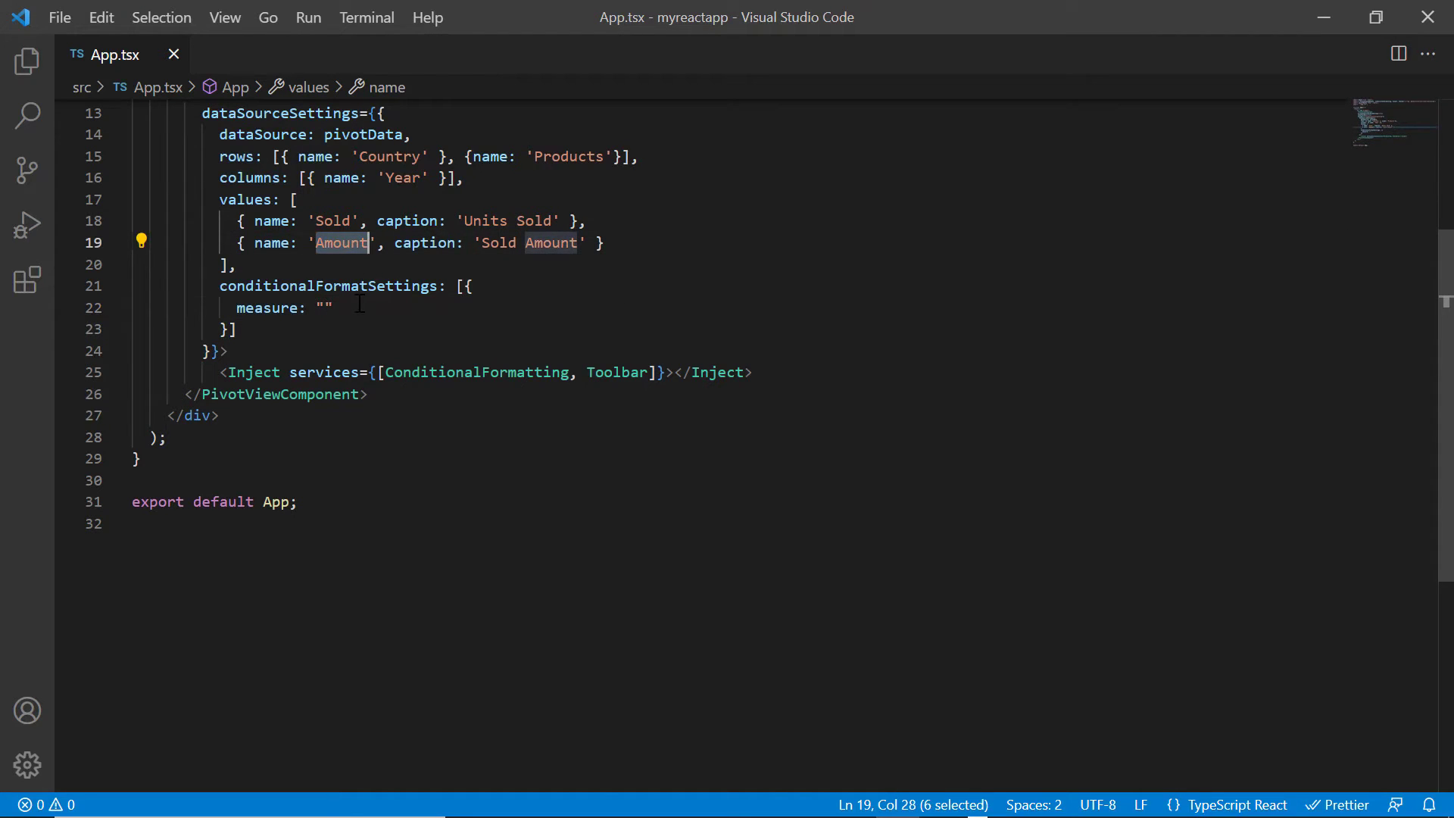
{"action": "key", "text": "ctrl+c"}
{"action": "left_click", "coordinate": [325, 307]}
{"action": "key", "text": "ctrl+v"}
{"action": "key", "text": "End"}
{"action": "type", "text": ","}
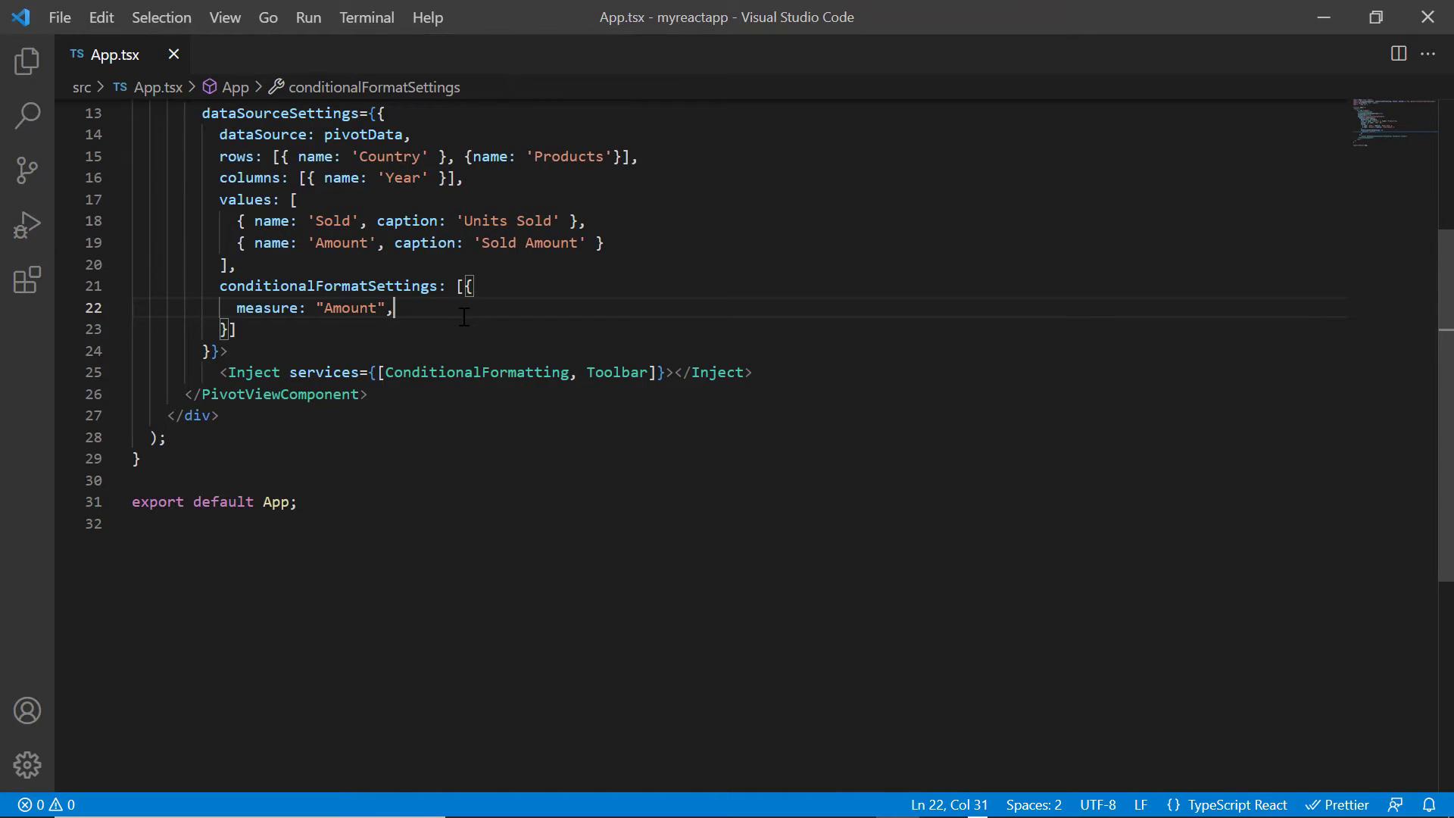
Give the rule a Between condition with value1 100000 and value2 800000.
{"action": "key", "text": "Return"}
{"action": "type", "text": "cond"}
{"action": "key", "text": "Tab"}
{"action": "type", "text": ": \""}
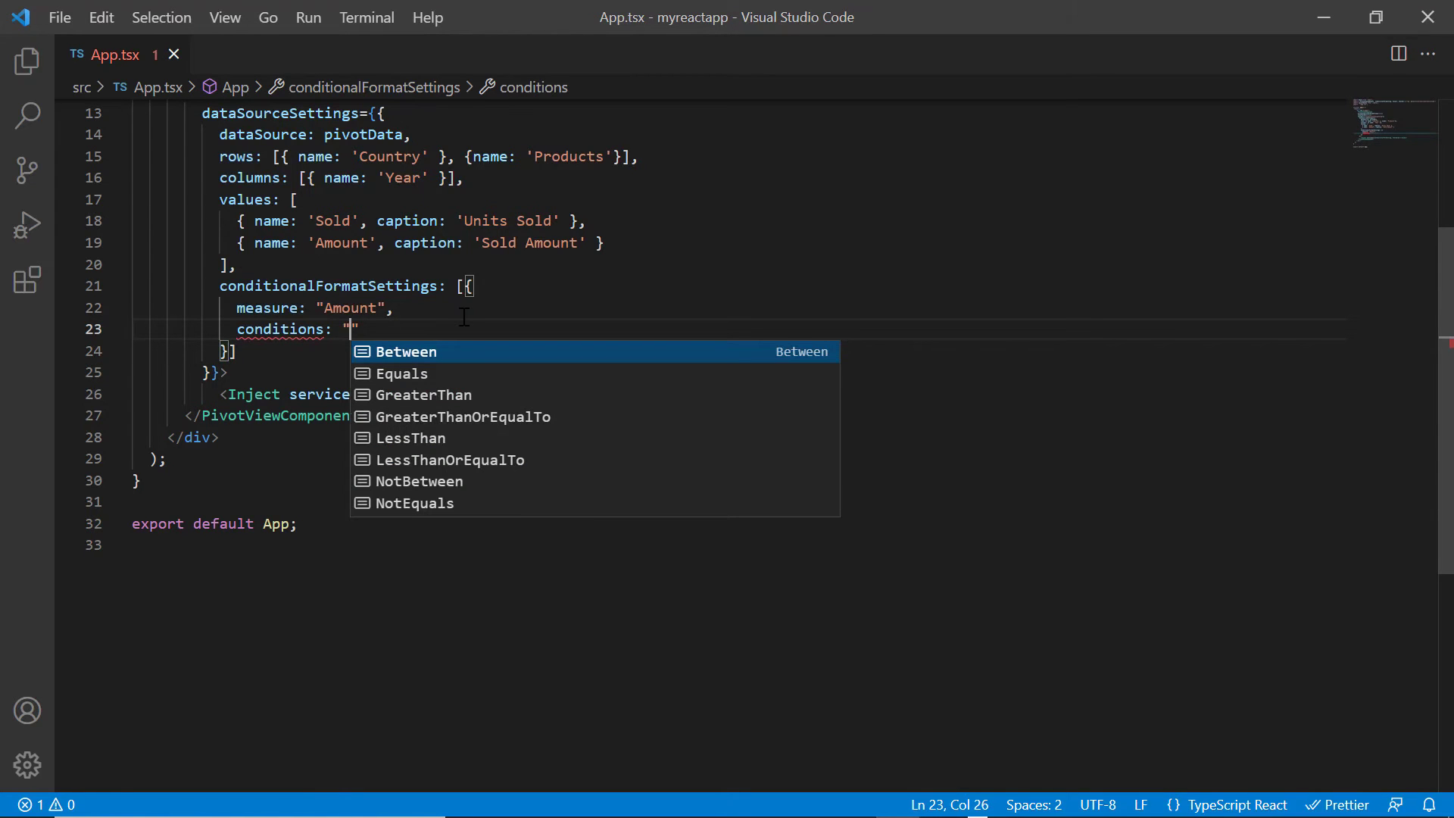
{"action": "key", "text": "Return"}
{"action": "key", "text": "Right"}
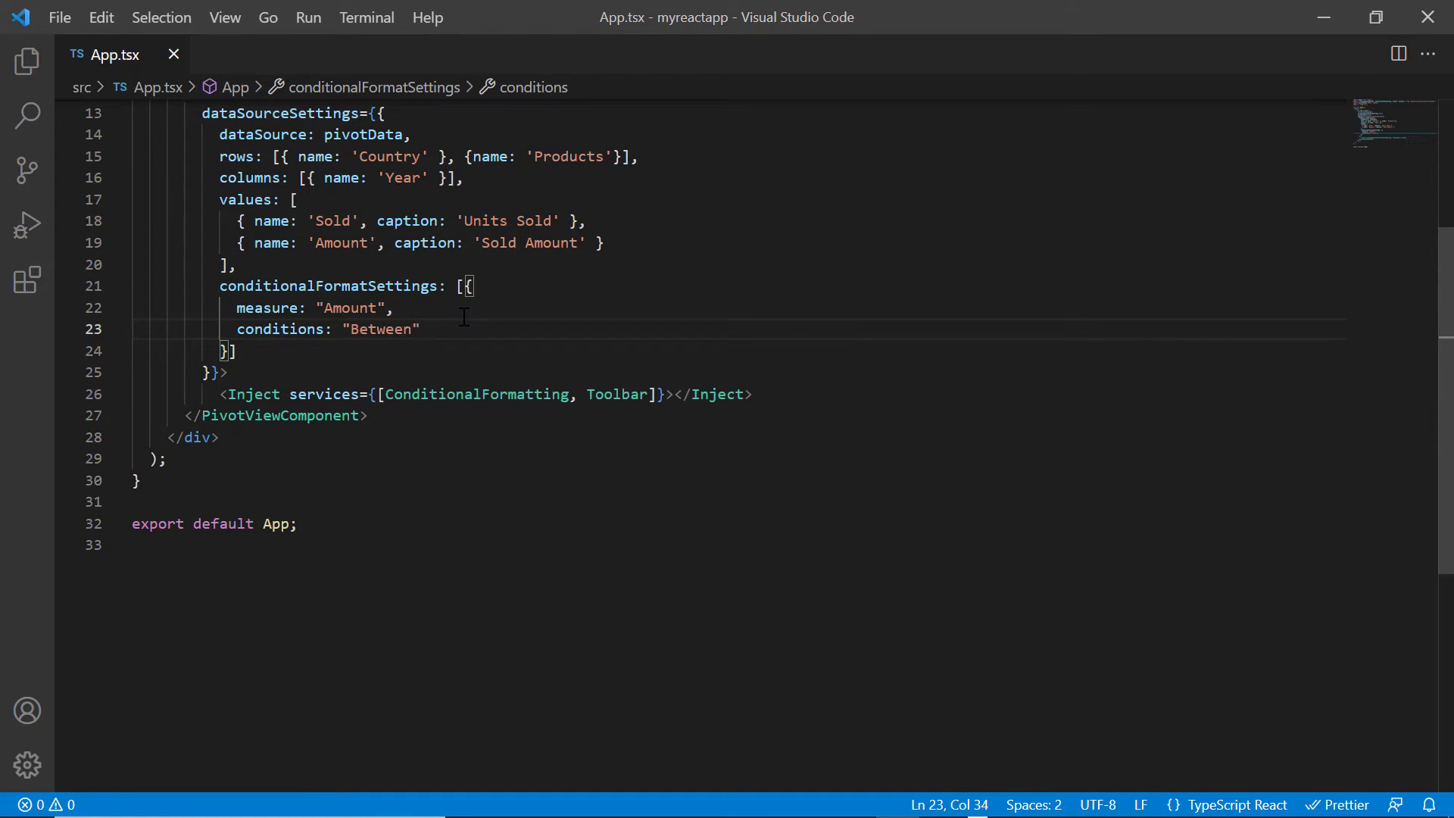
{"action": "type", "text": ","}
{"action": "key", "text": "Return"}
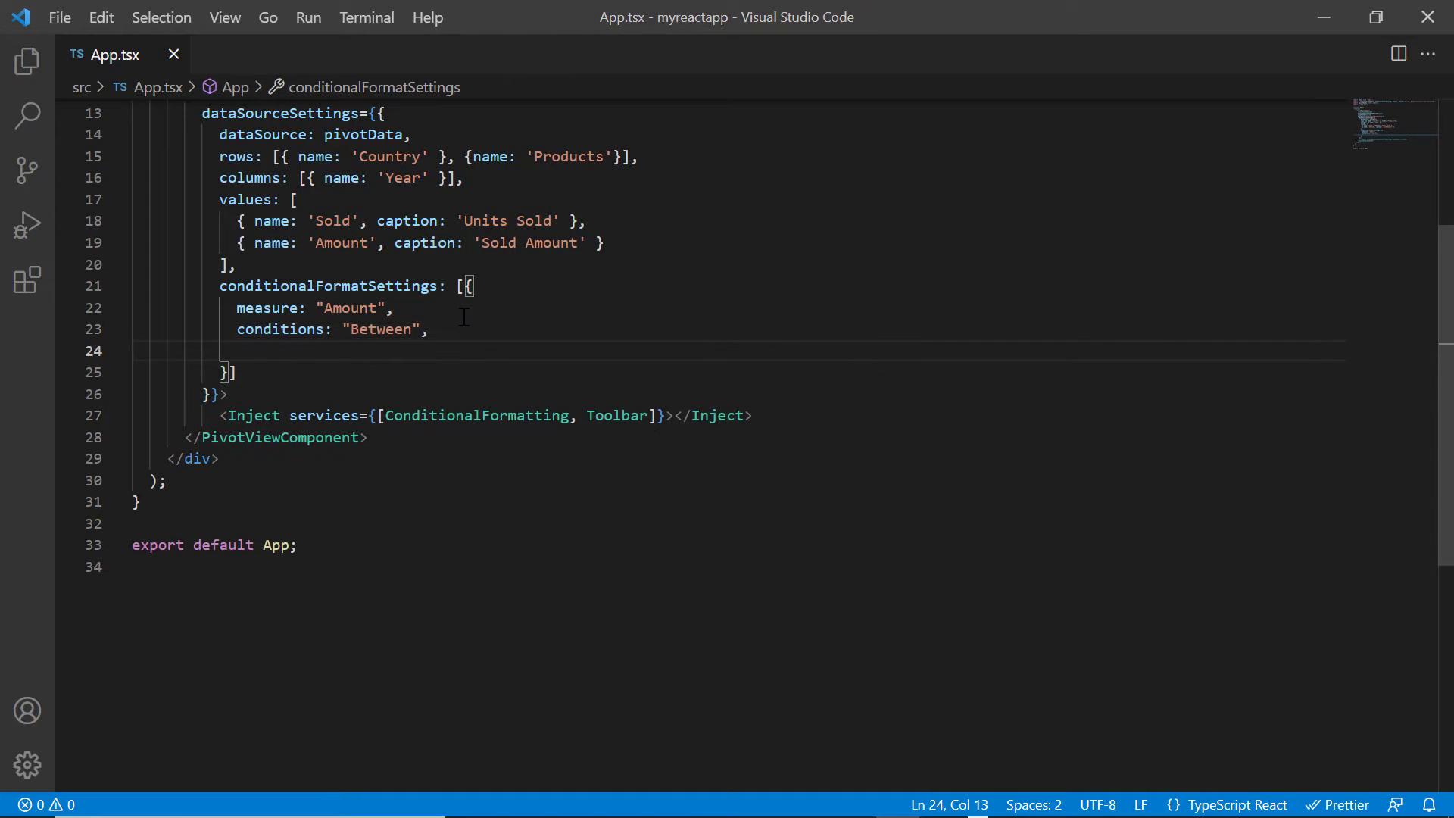
{"action": "type", "text": "va"}
{"action": "key", "text": "Return"}
{"action": "type", "text": ": "}
{"action": "type", "text": ","}
{"action": "key", "text": "Return"}
{"action": "type", "text": "va"}
{"action": "key", "text": "Return"}
{"action": "type", "text": ": ,"}
{"action": "key", "text": "Left"}
{"action": "key", "text": "Up"}
{"action": "type", "text": "100000"}
{"action": "key", "text": "Down"}
{"action": "key", "text": "Left"}
{"action": "type", "text": "800000"}
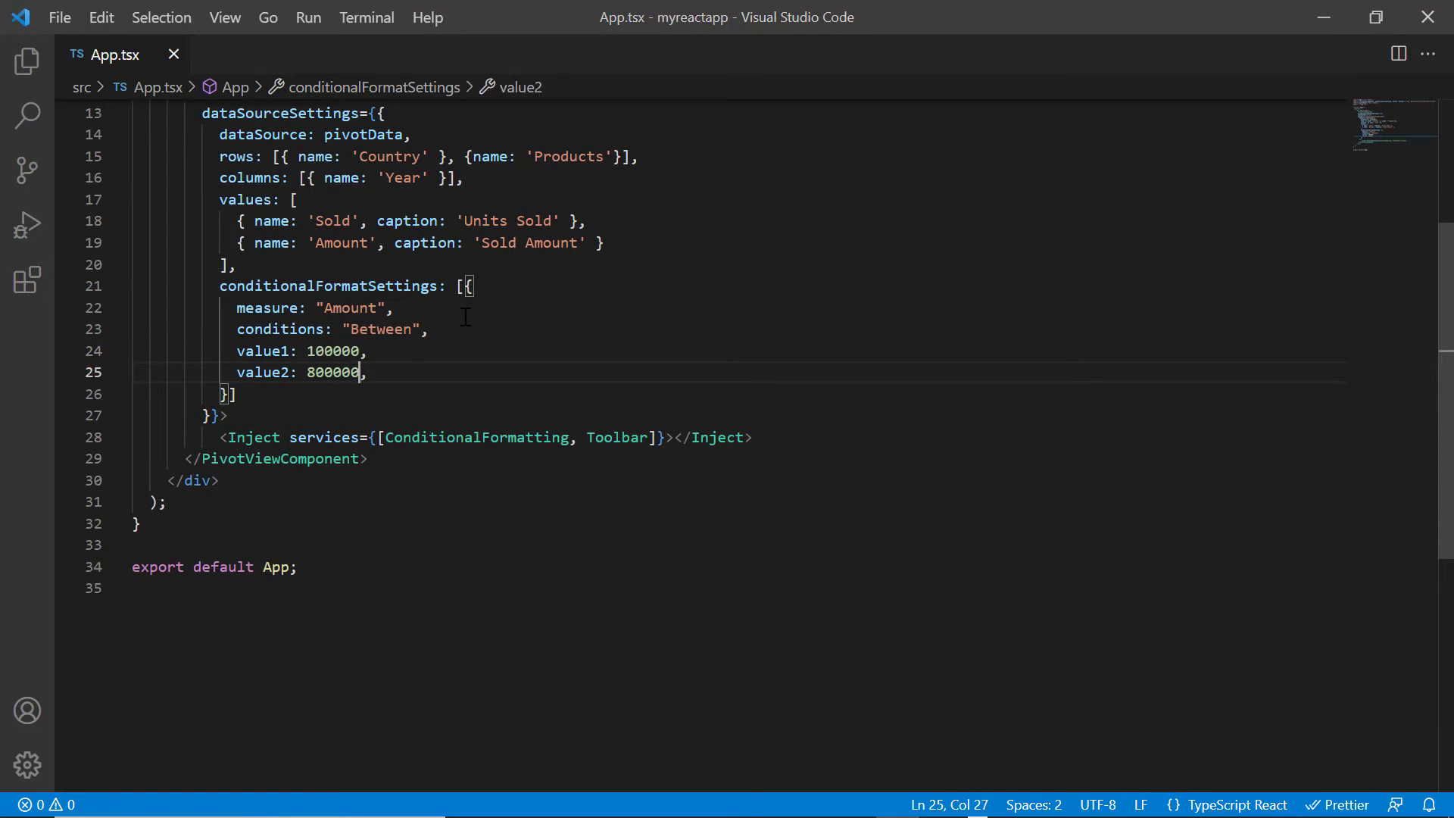
Add a style with teal background and black 12px Tahoma text, then check France in the browser.
{"action": "key", "text": "End"}
{"action": "key", "text": "Return"}
{"action": "type", "text": "sty"}
{"action": "key", "text": "Return"}
{"action": "type", "text": ": {"}
{"action": "key", "text": "Return"}
{"action": "type", "text": "ba"}
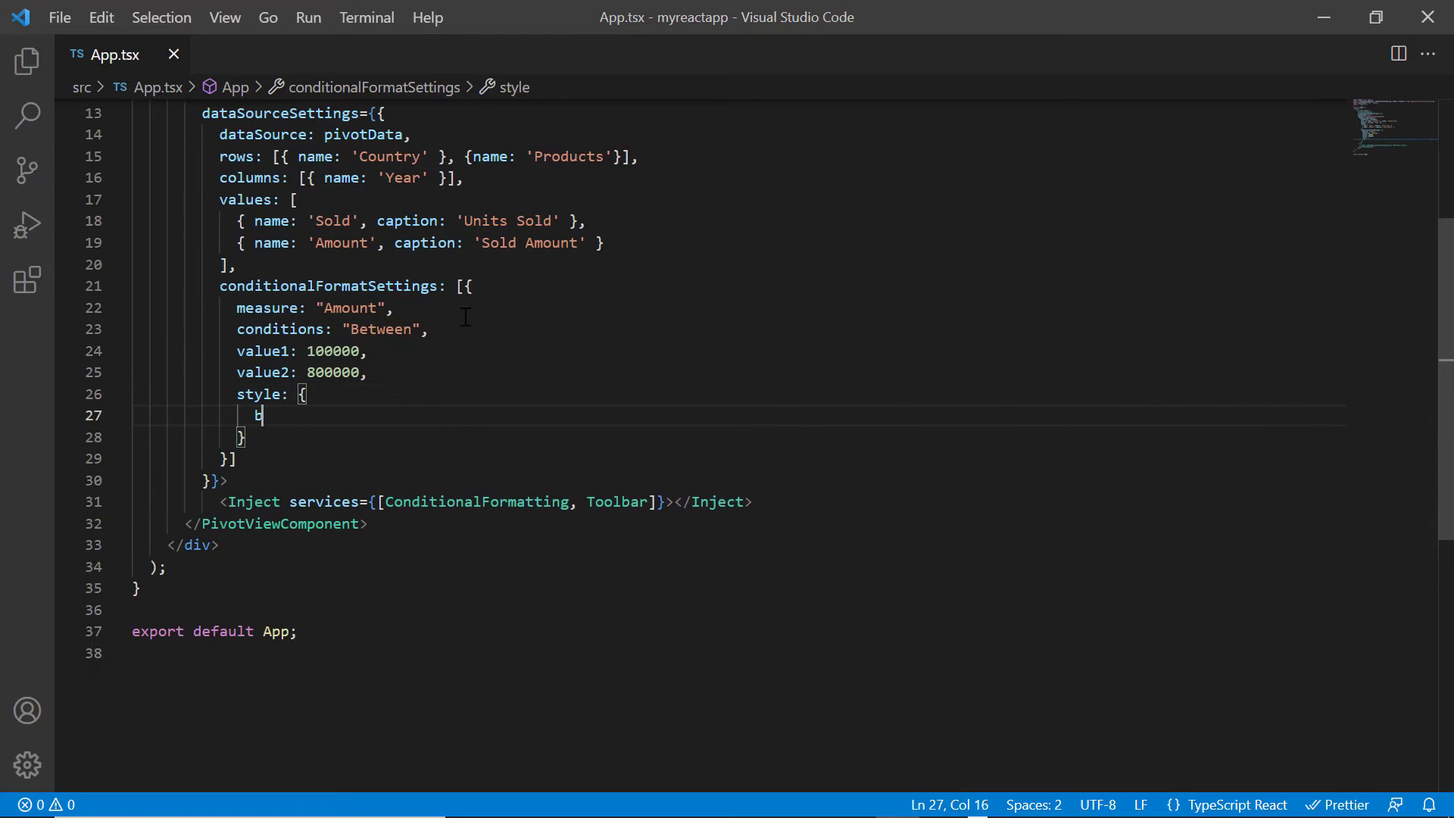
{"action": "key", "text": "Return"}
{"action": "type", "text": ": '#80cbc4"}
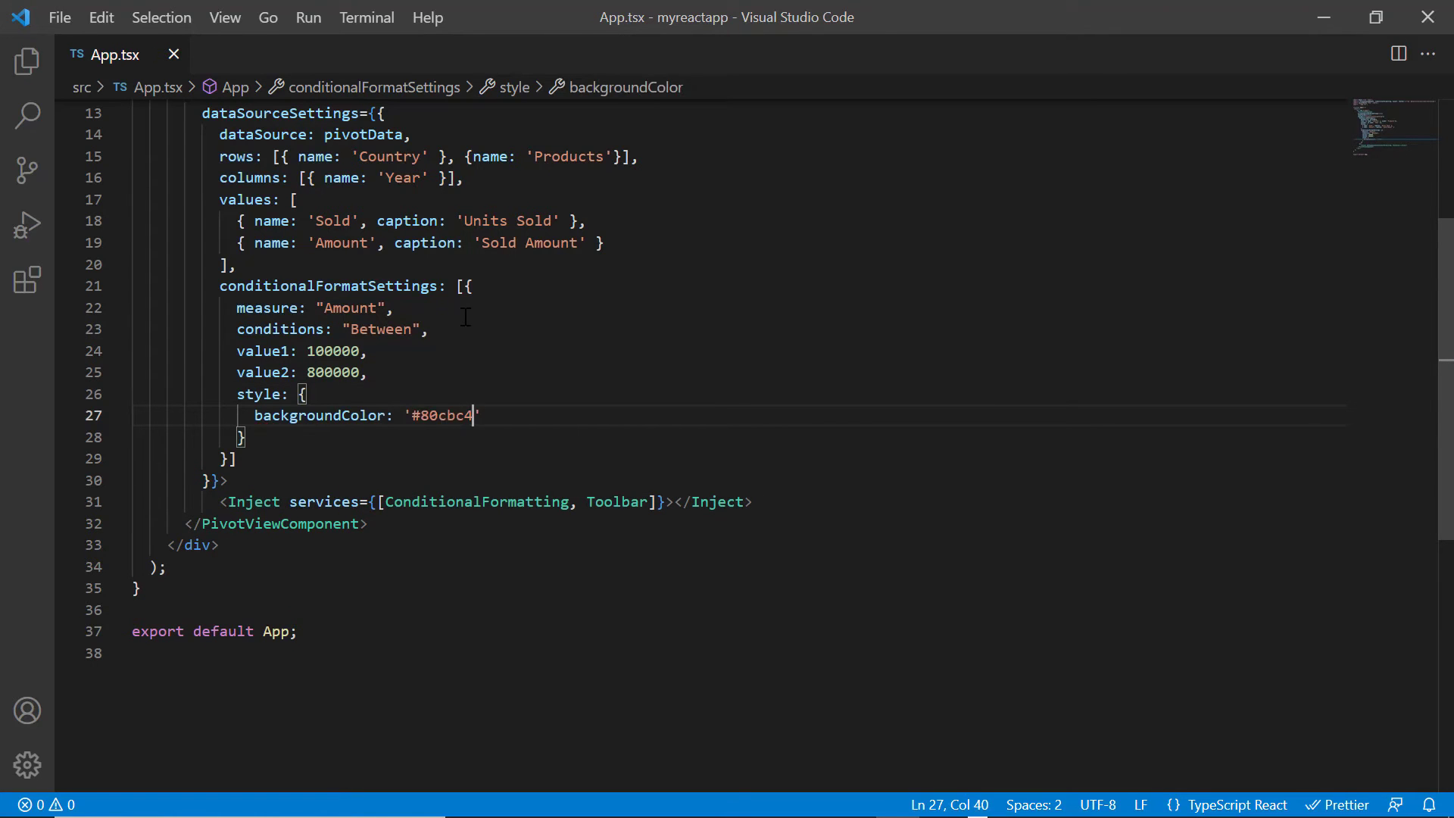
{"action": "type", "text": "',"}
{"action": "key", "text": "Return"}
{"action": "type", "text": "col"}
{"action": "key", "text": "Return"}
{"action": "type", "text": ": 'black',"}
{"action": "key", "text": "Return"}
{"action": "type", "text": "fo"}
{"action": "key", "text": "Return"}
{"action": "type", "text": ": 'Tahoma',"}
{"action": "key", "text": "Return"}
{"action": "type", "text": "fo"}
{"action": "key", "text": "Return"}
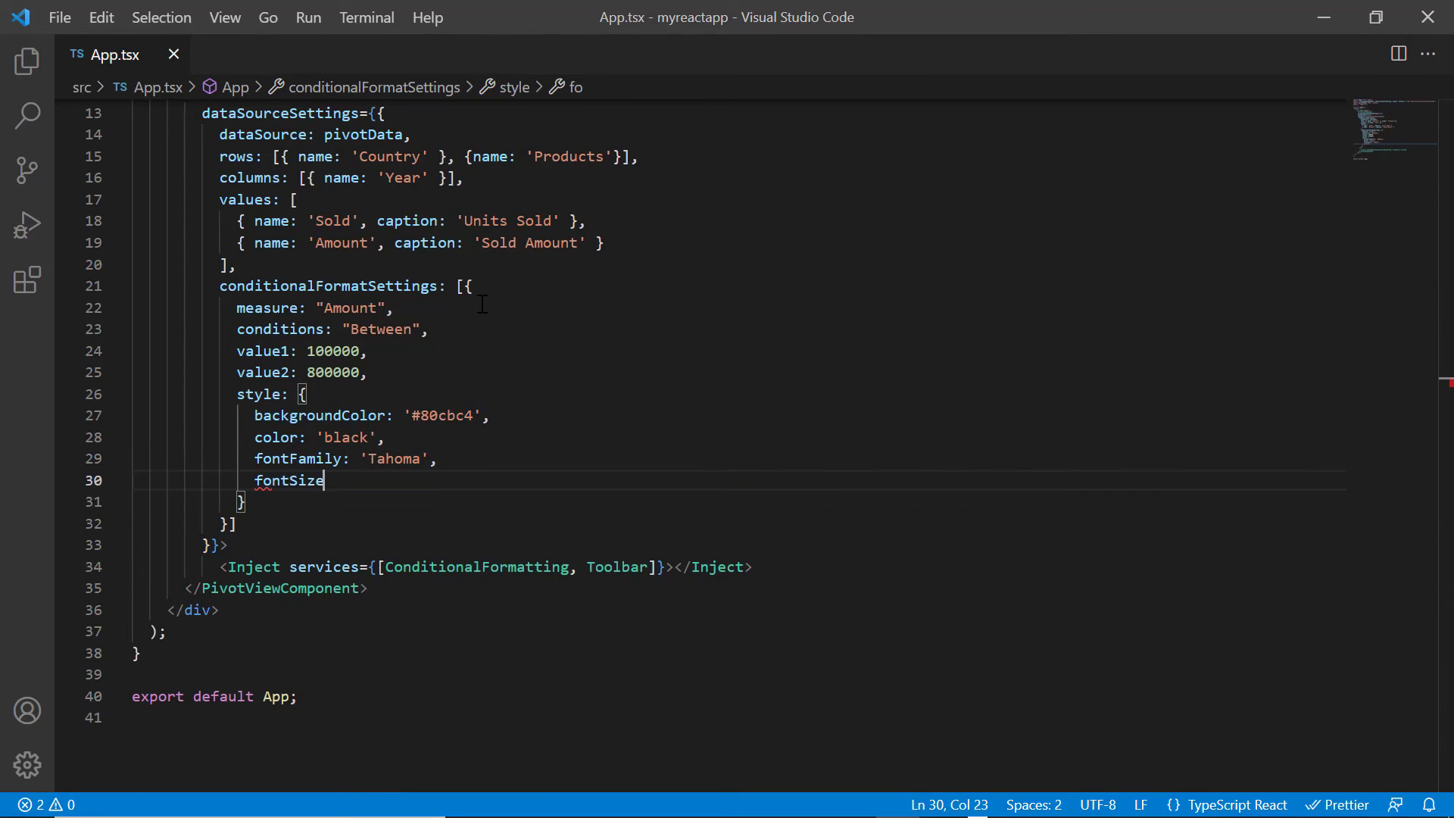
{"action": "type", "text": ": '12px"}
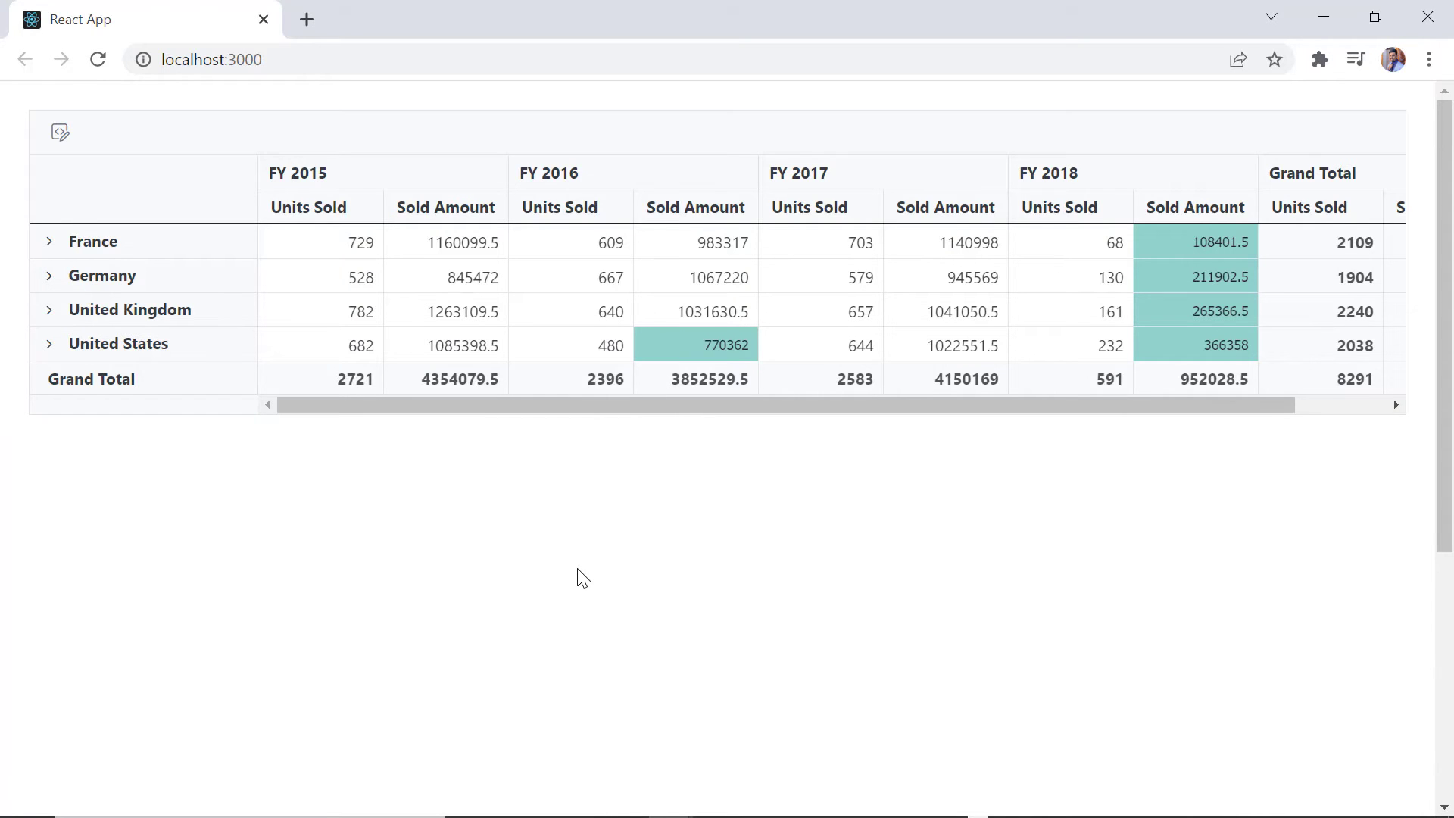
{"action": "left_click", "coordinate": [48, 243]}
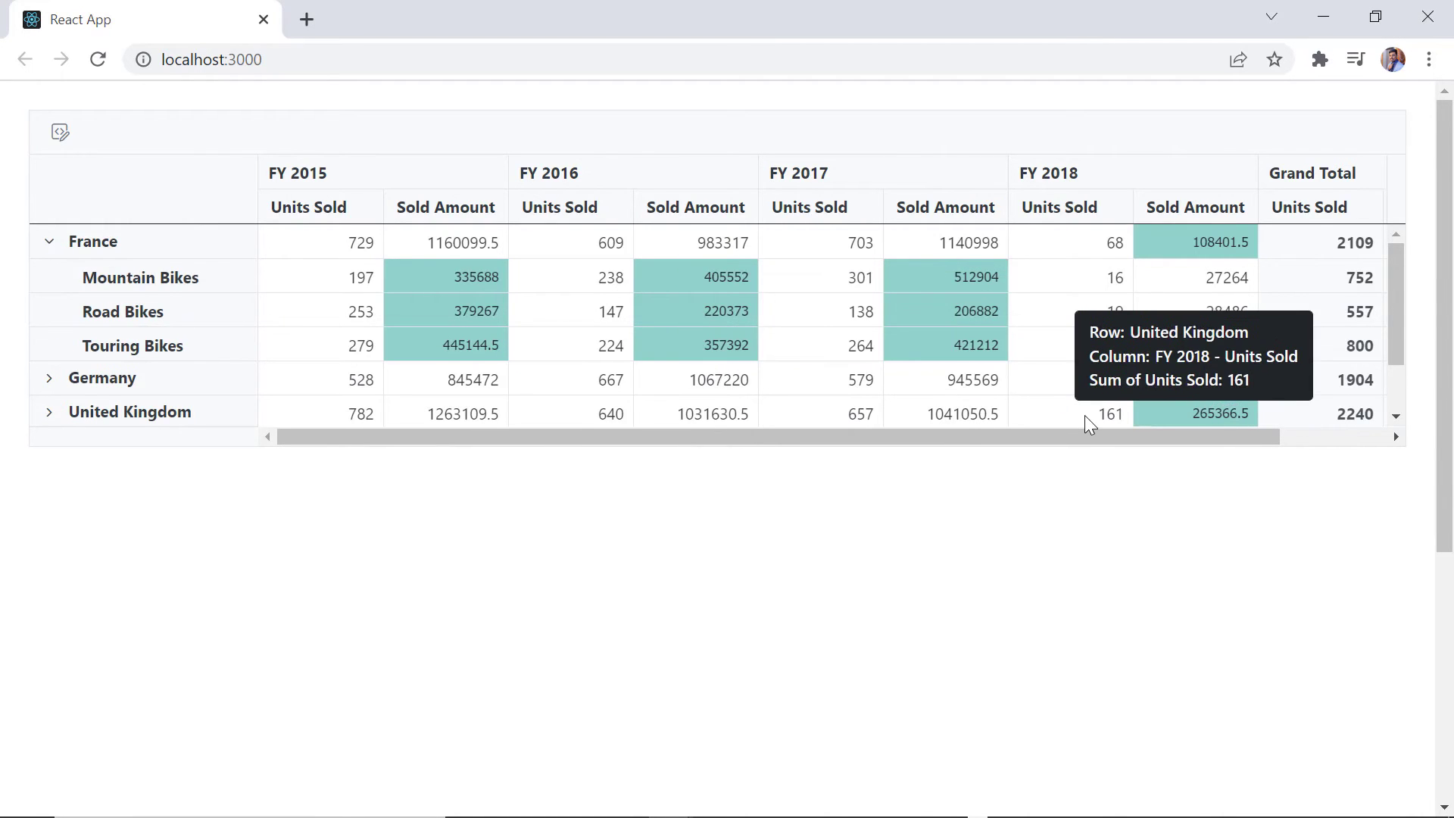
{"action": "scroll", "coordinate": [1081, 416], "scroll_direction": "down", "scroll_amount": 1}
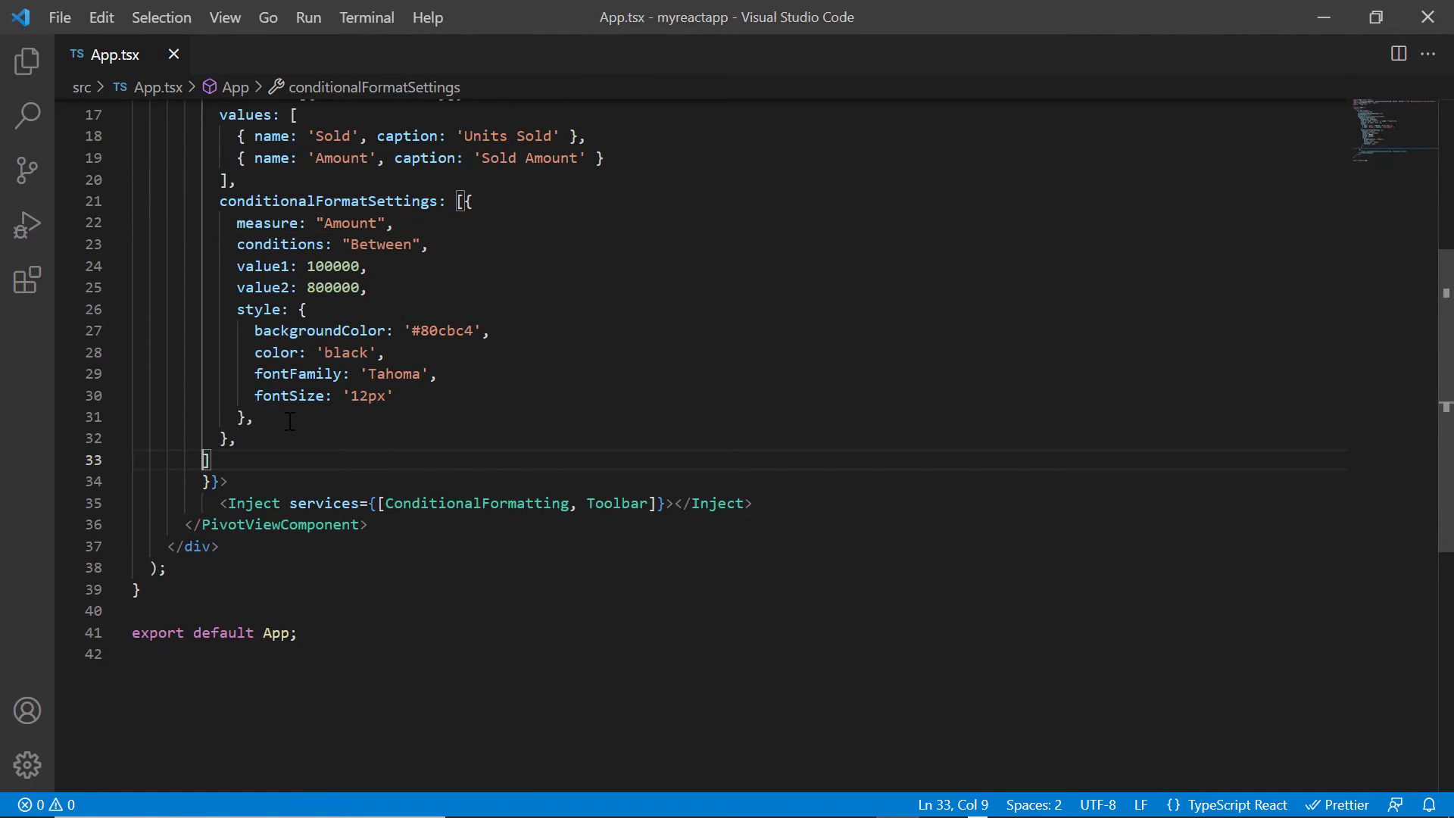
{"action": "type", "text": "{"}
Add a second rule with a LessThan condition and value1 400000.
{"action": "key", "text": "Return"}
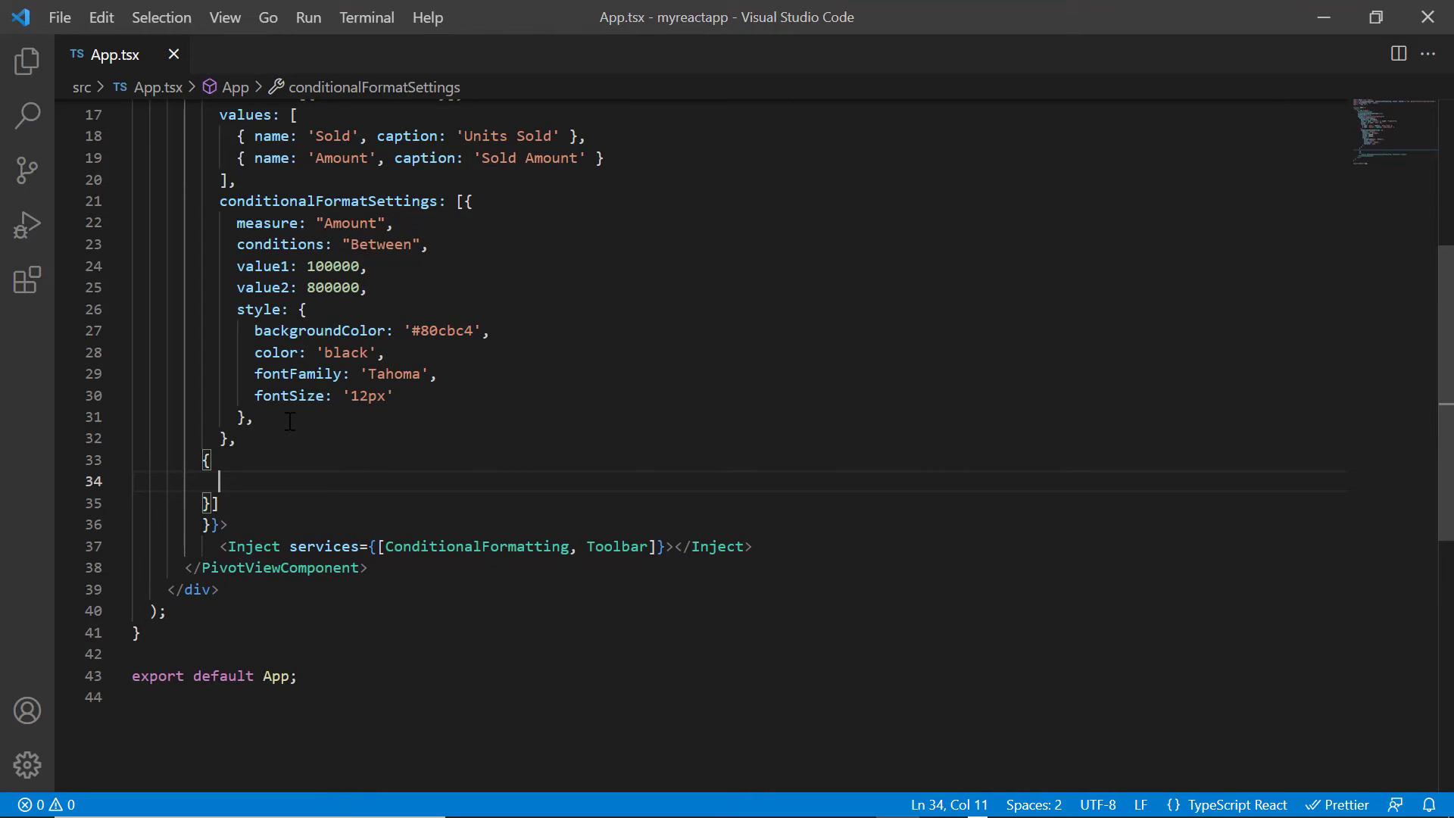
{"action": "type", "text": "conditions: 'Le"}
{"action": "key", "text": "Return"}
{"action": "type", "text": "',"}
{"action": "key", "text": "Return"}
{"action": "type", "text": "va"}
{"action": "key", "text": "Return"}
{"action": "type", "text": "value1: 4"}
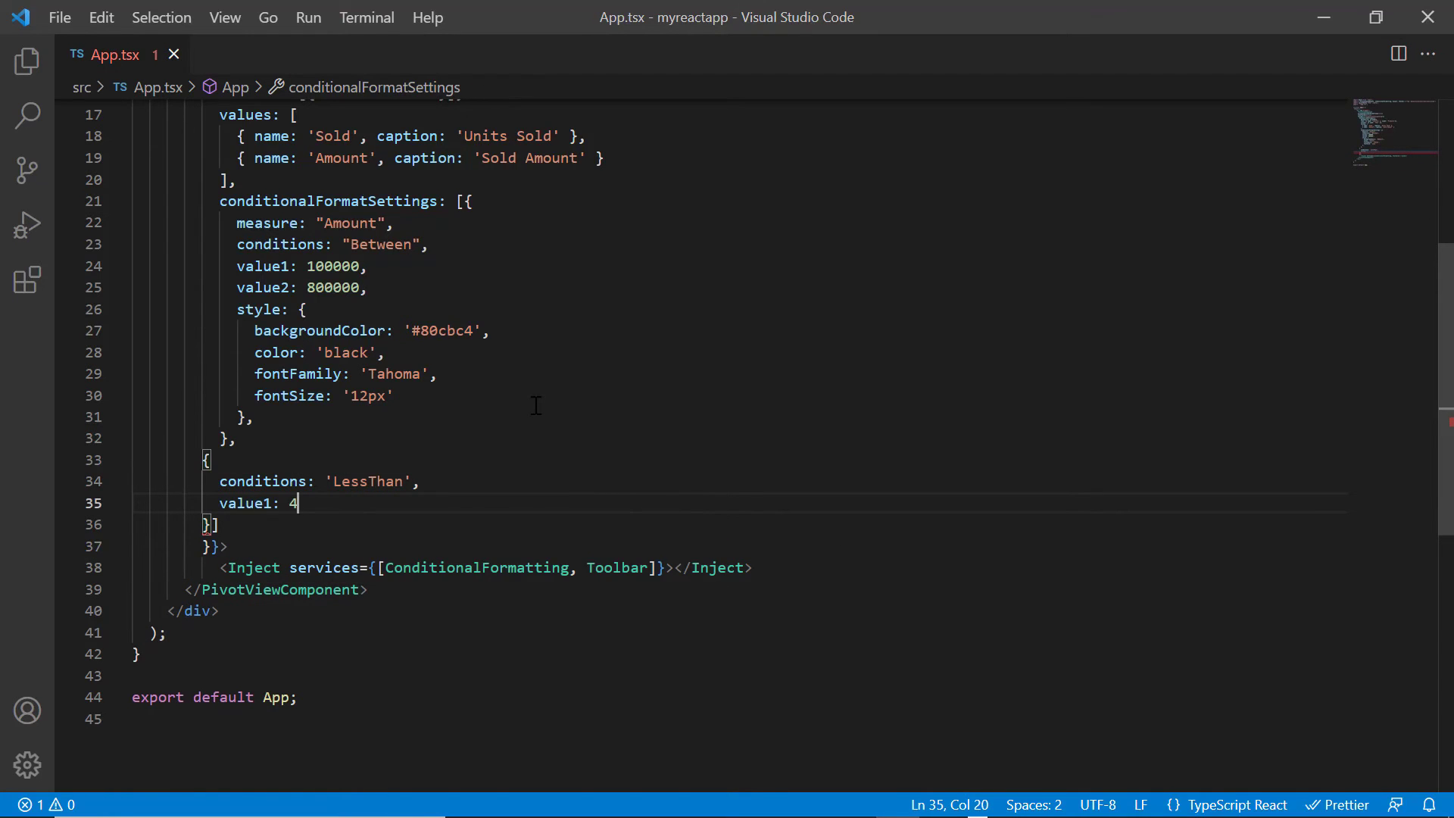
{"action": "type", "text": "00000,"}
Reuse the first rule's style block in the new rule with backgroundColor '#00FFFF', previewing the app.
{"action": "key", "text": "Return"}
{"action": "left_click_drag", "start_coordinate": [236, 308], "coordinate": [260, 411]}
{"action": "key", "text": "ctrl+c"}
{"action": "left_click", "coordinate": [324, 524]}
{"action": "key", "text": "ctrl+v"}
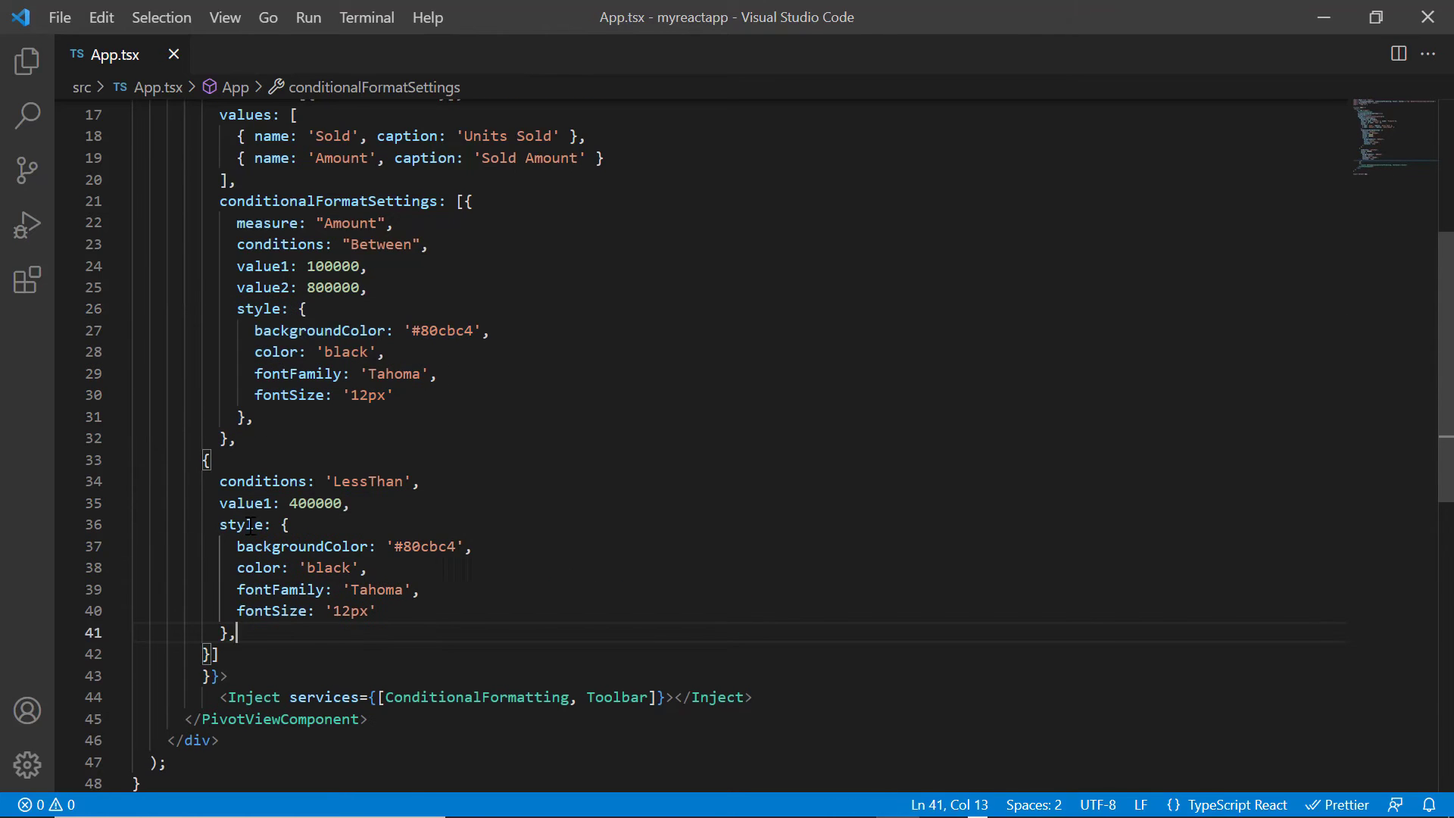
{"action": "double_click", "coordinate": [423, 545]}
{"action": "type", "text": "00FFFF"}
{"action": "key", "text": "alt+Tab"}
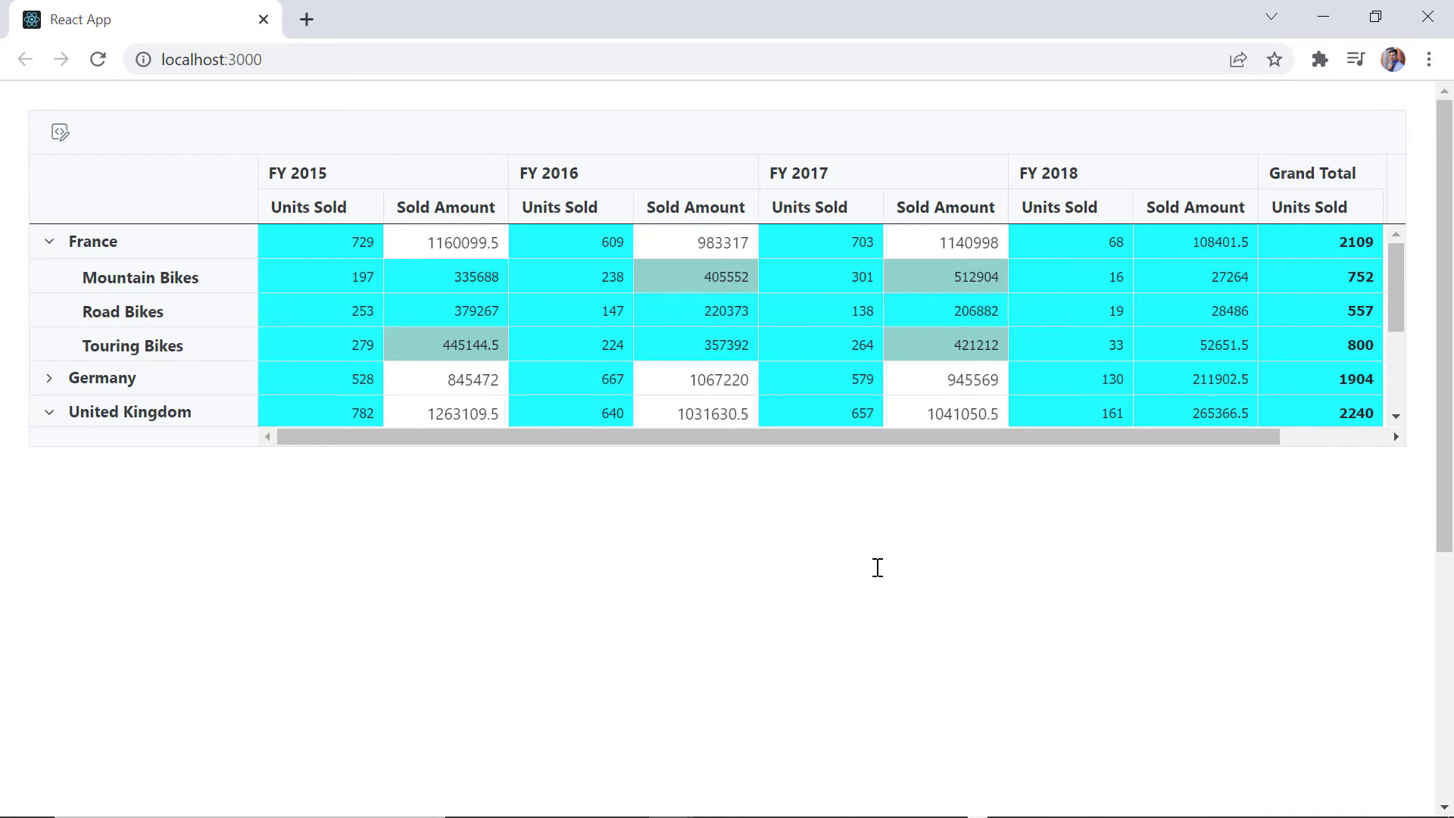
{"action": "key", "text": "alt+Tab"}
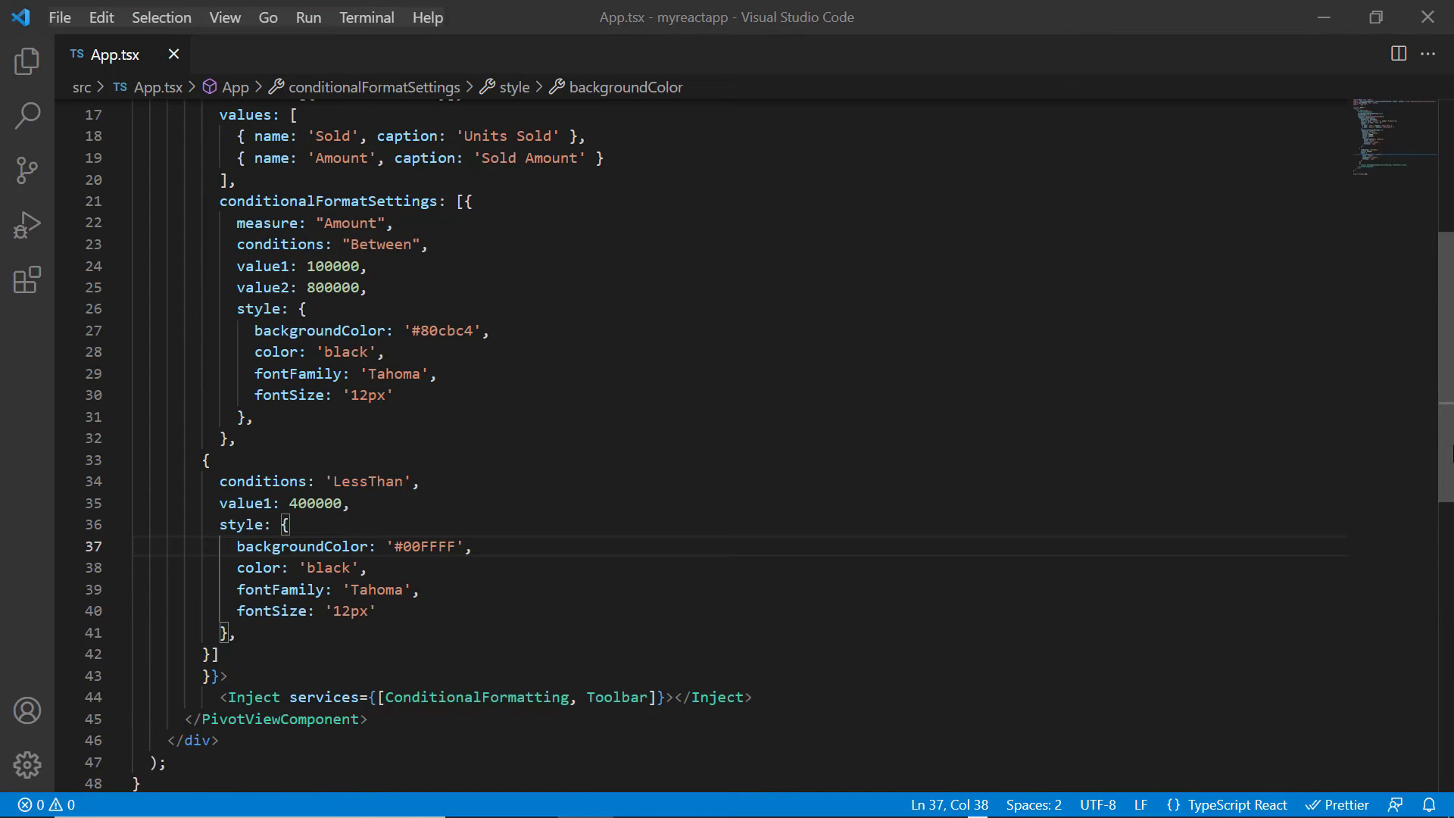
{"action": "scroll", "coordinate": [1353, 407], "scroll_direction": "up", "scroll_amount": 5}
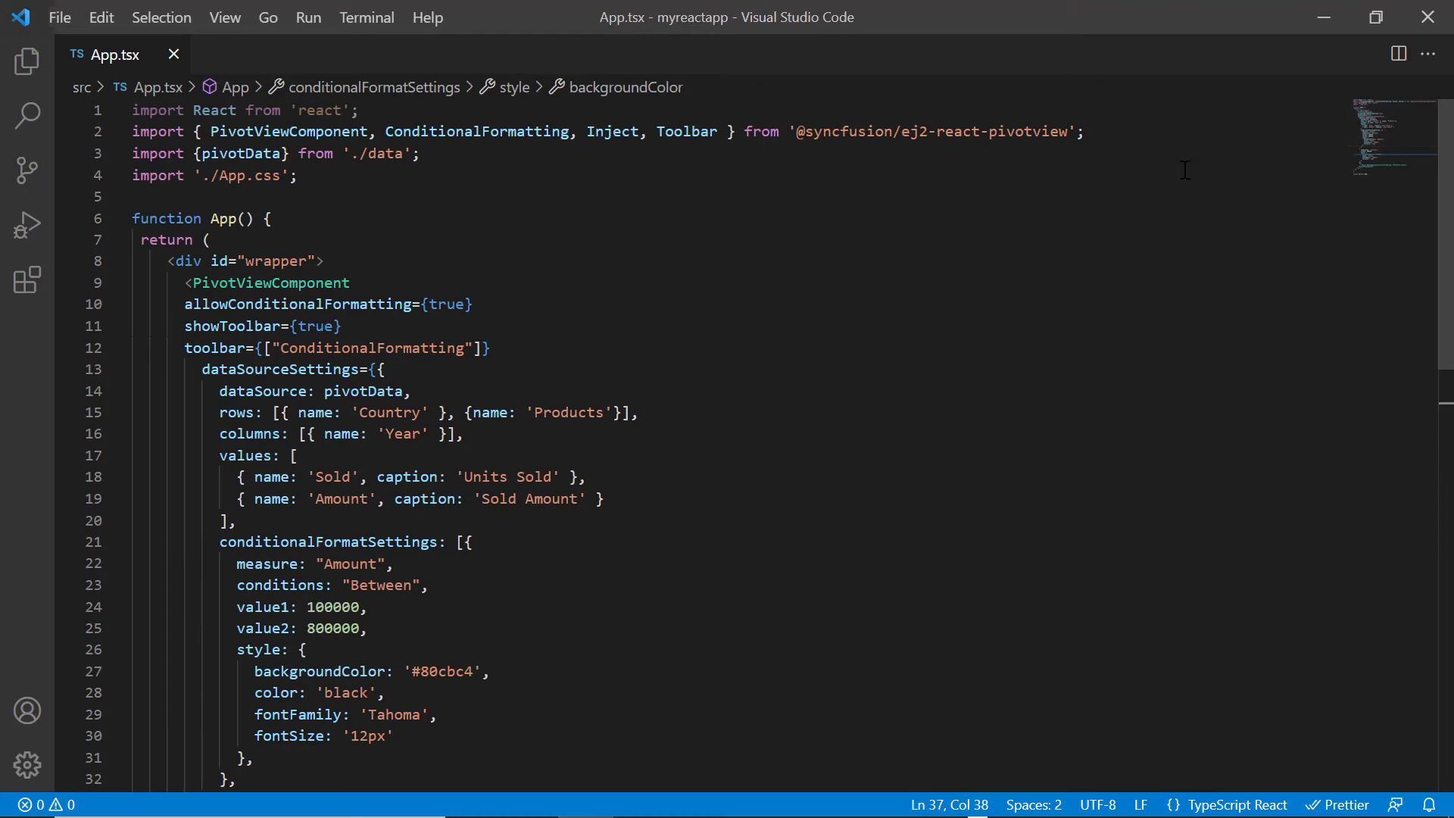
{"action": "left_click", "coordinate": [1136, 136]}
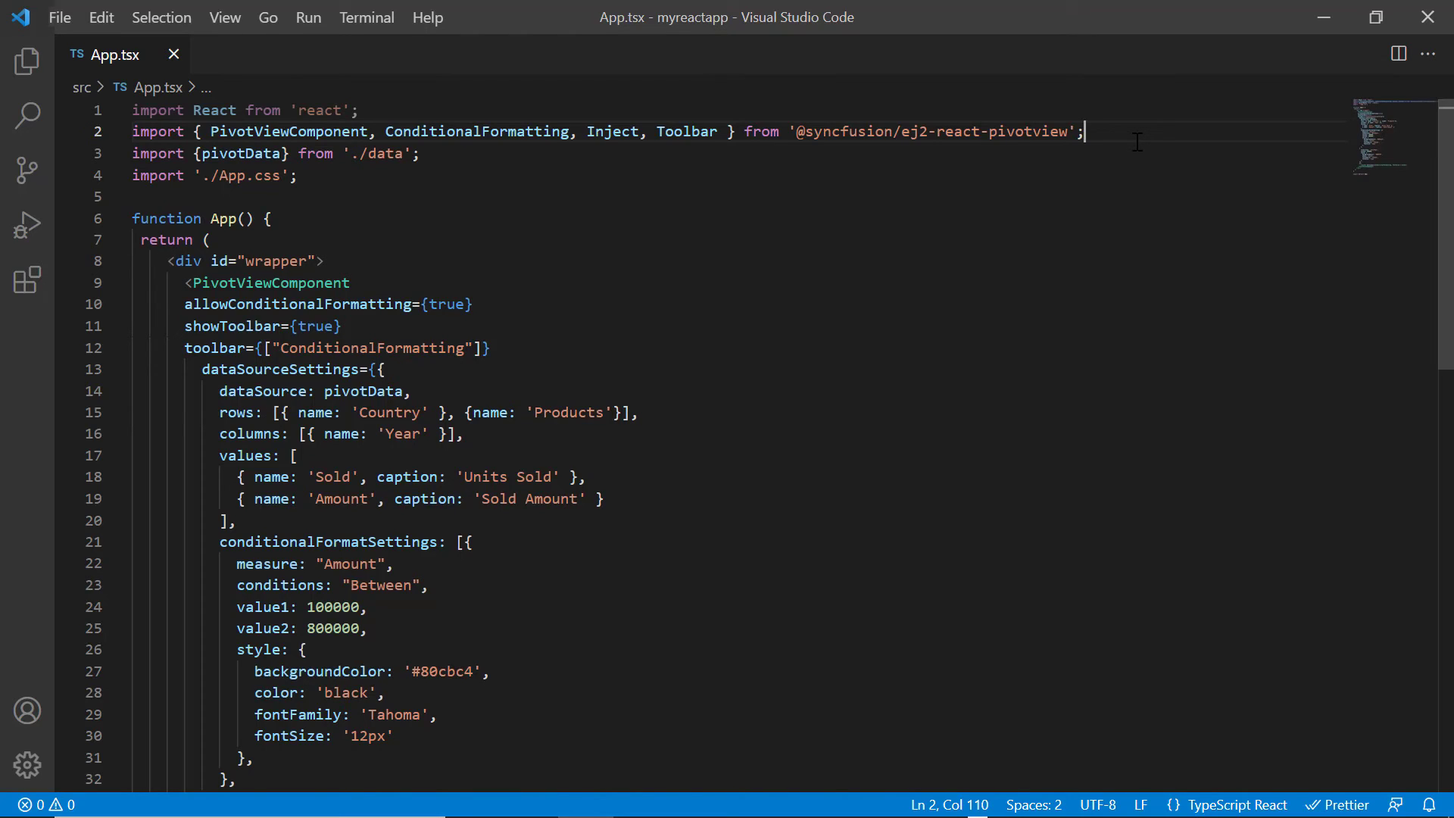
{"action": "key", "text": "Return"}
{"action": "type", "text": "import {} from '@sync"}
{"action": "key", "text": "Return"}
{"action": "type", "text": "Bu"}
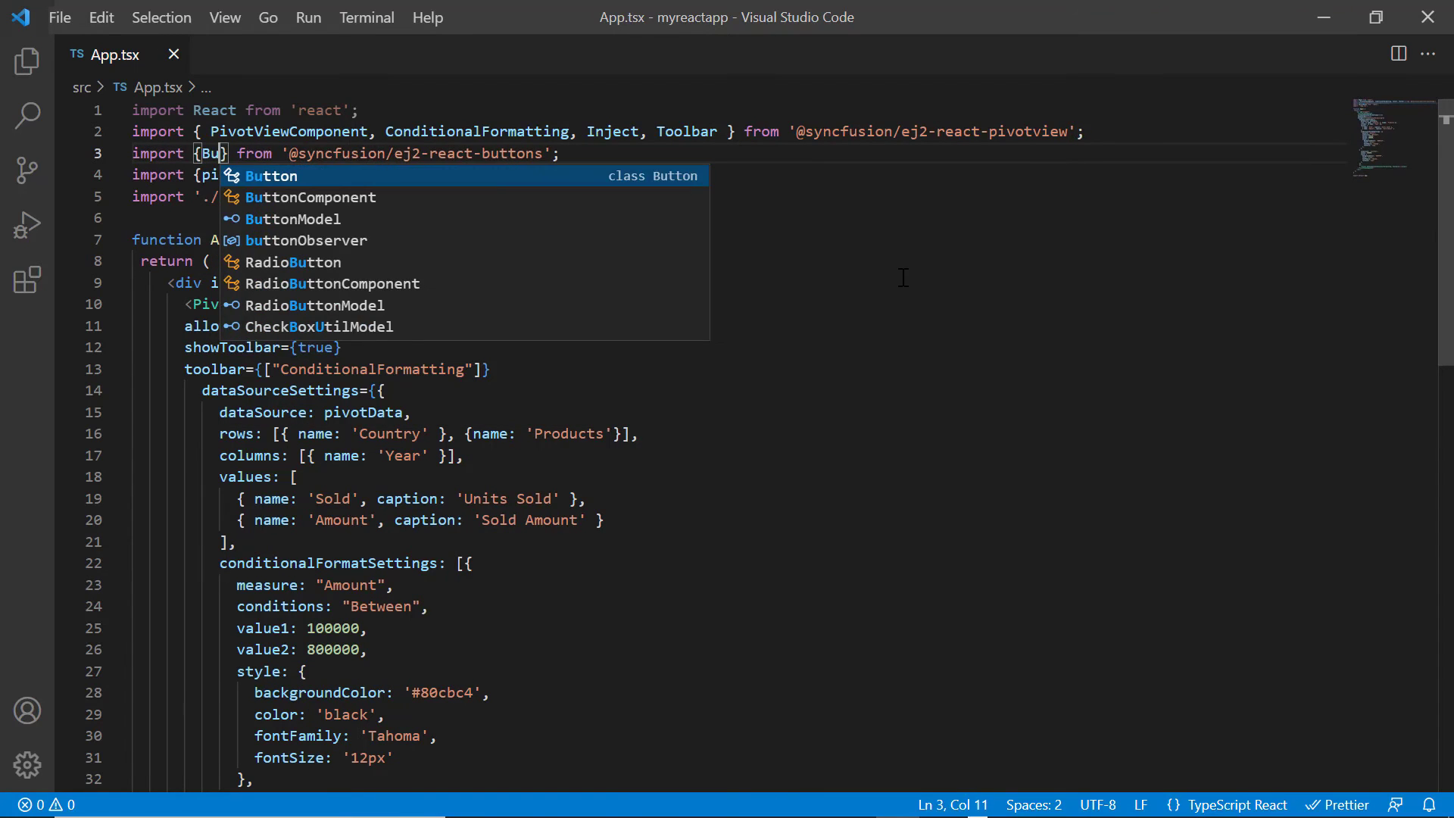
{"action": "key", "text": "Down"}
{"action": "key", "text": "Return"}
Add an e-primary 'Apply Format' ButtonComponent with onClick={applyFormat} inside the wrapper div.
{"action": "left_click", "coordinate": [537, 282]}
{"action": "key", "text": "Return"}
{"action": "type", "text": "<Bu"}
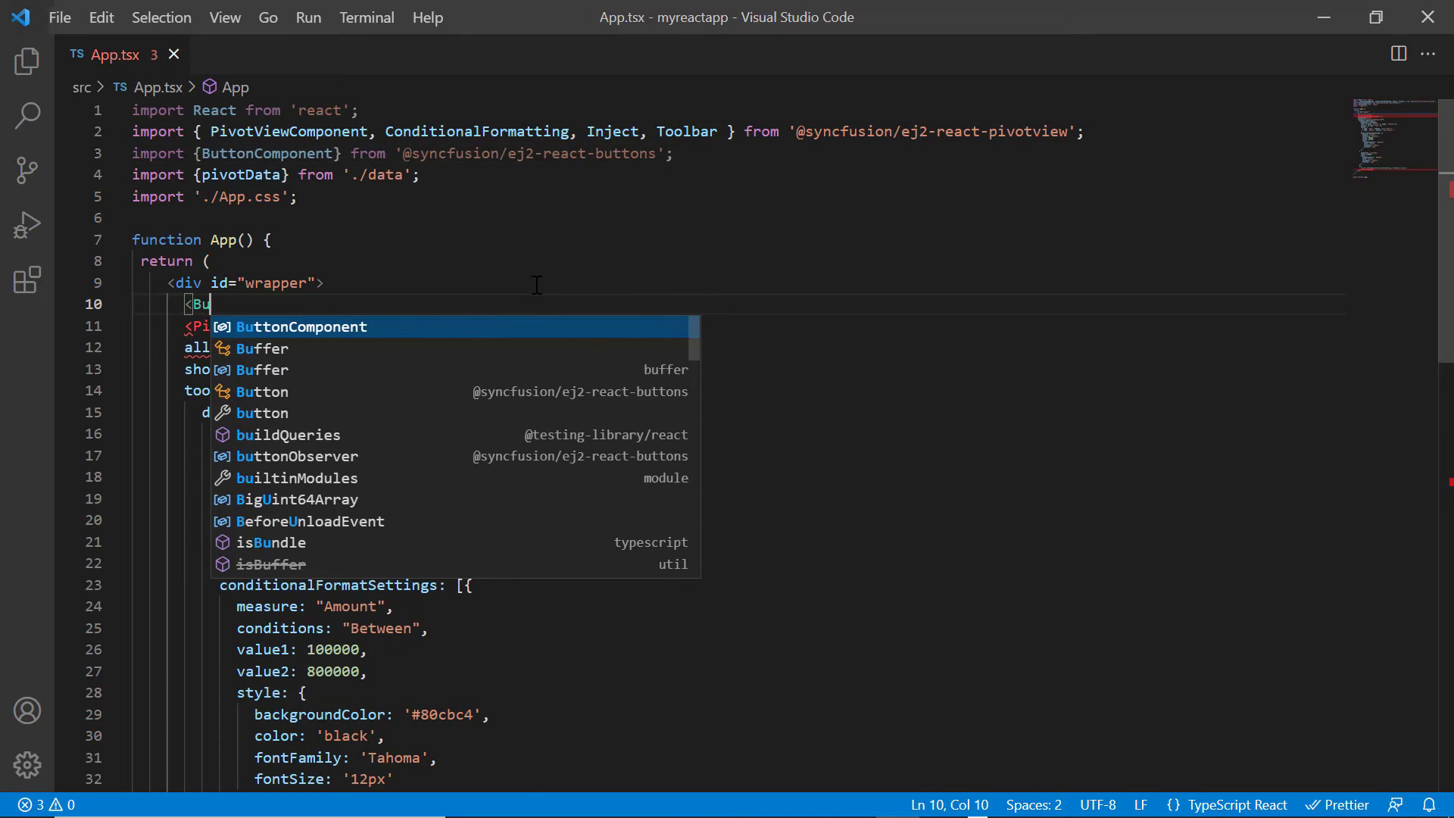
{"action": "key", "text": "Return"}
{"action": "type", "text": ">"}
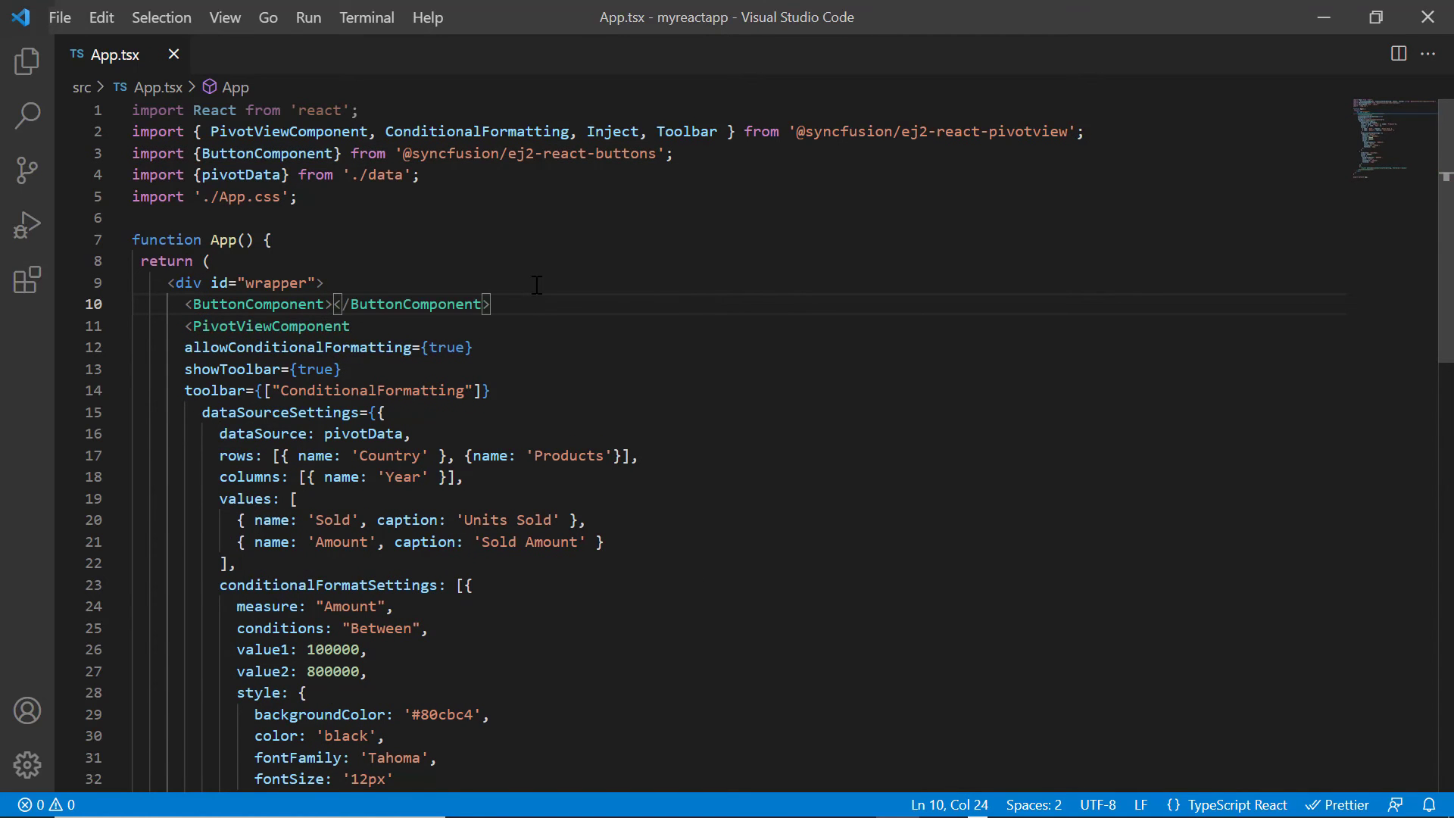
{"action": "type", "text": " c"}
{"action": "key", "text": "Return"}
{"action": "type", "text": "e-primary"}
{"action": "key", "text": "Right"}
{"action": "key", "text": "Right"}
{"action": "type", "text": "Apply Format"}
{"action": "key", "text": "Left"}
{"action": "key", "text": "Left"}
{"action": "key", "text": "Left"}
{"action": "type", "text": "onCl"}
{"action": "key", "text": "Return"}
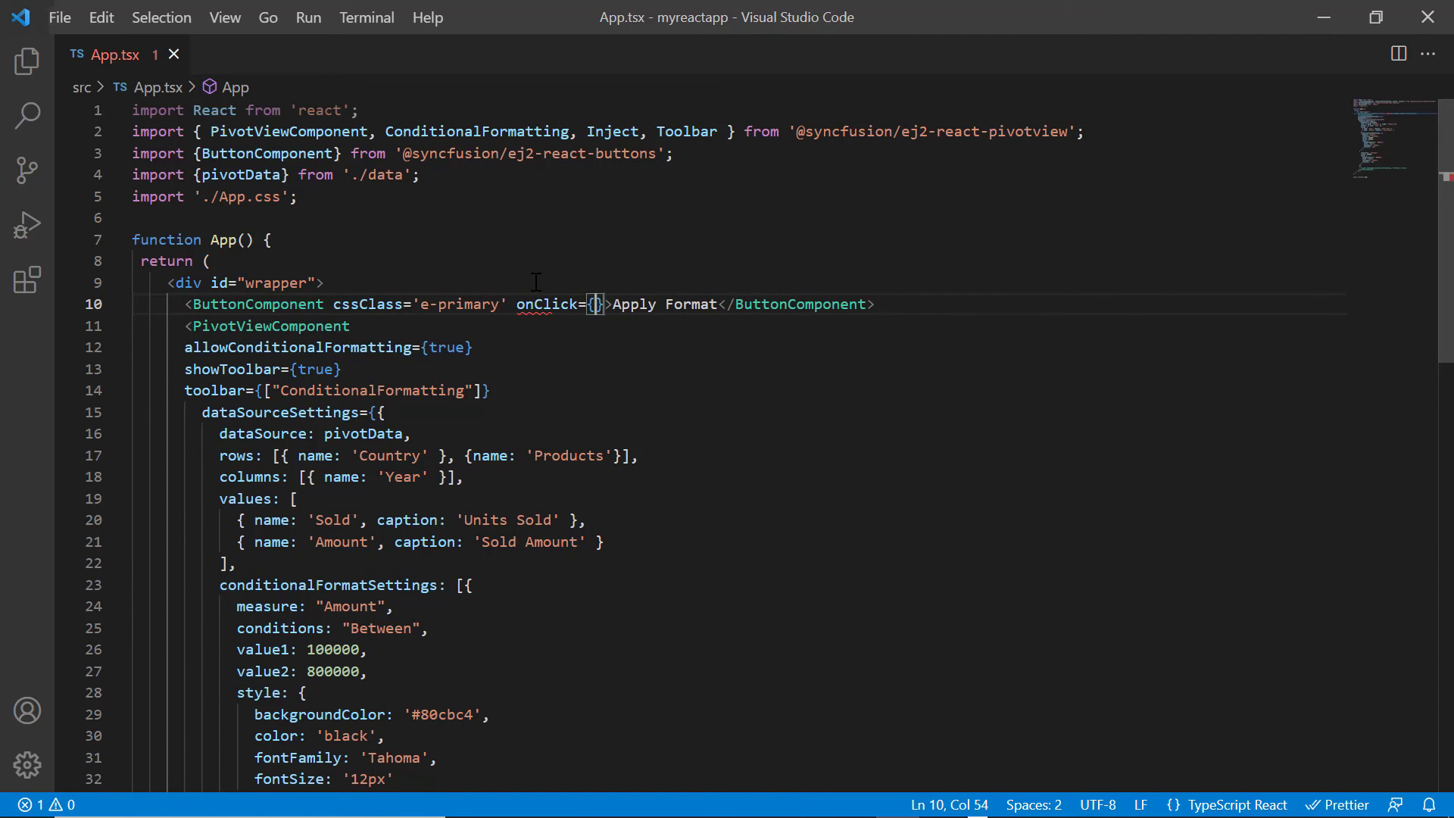
{"action": "type", "text": "applyFormat"}
Open the applyFormat function body and add a line for the pivotObj reference at the top of App.
{"action": "double_click", "coordinate": [631, 304]}
{"action": "left_click", "coordinate": [372, 239]}
{"action": "key", "text": "Return"}
{"action": "type", "text": "co"}
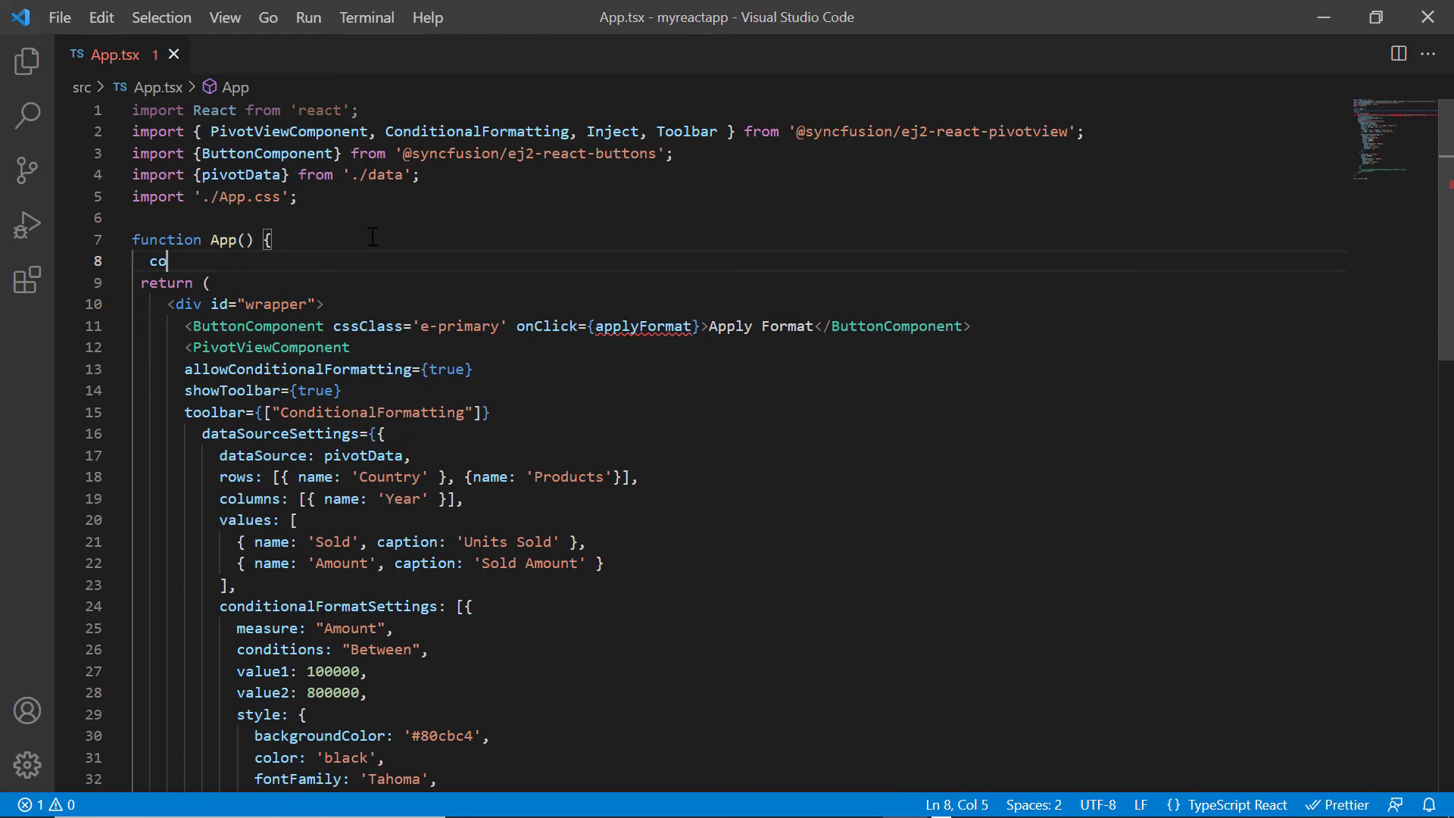
{"action": "type", "text": "nst applyFormat"}
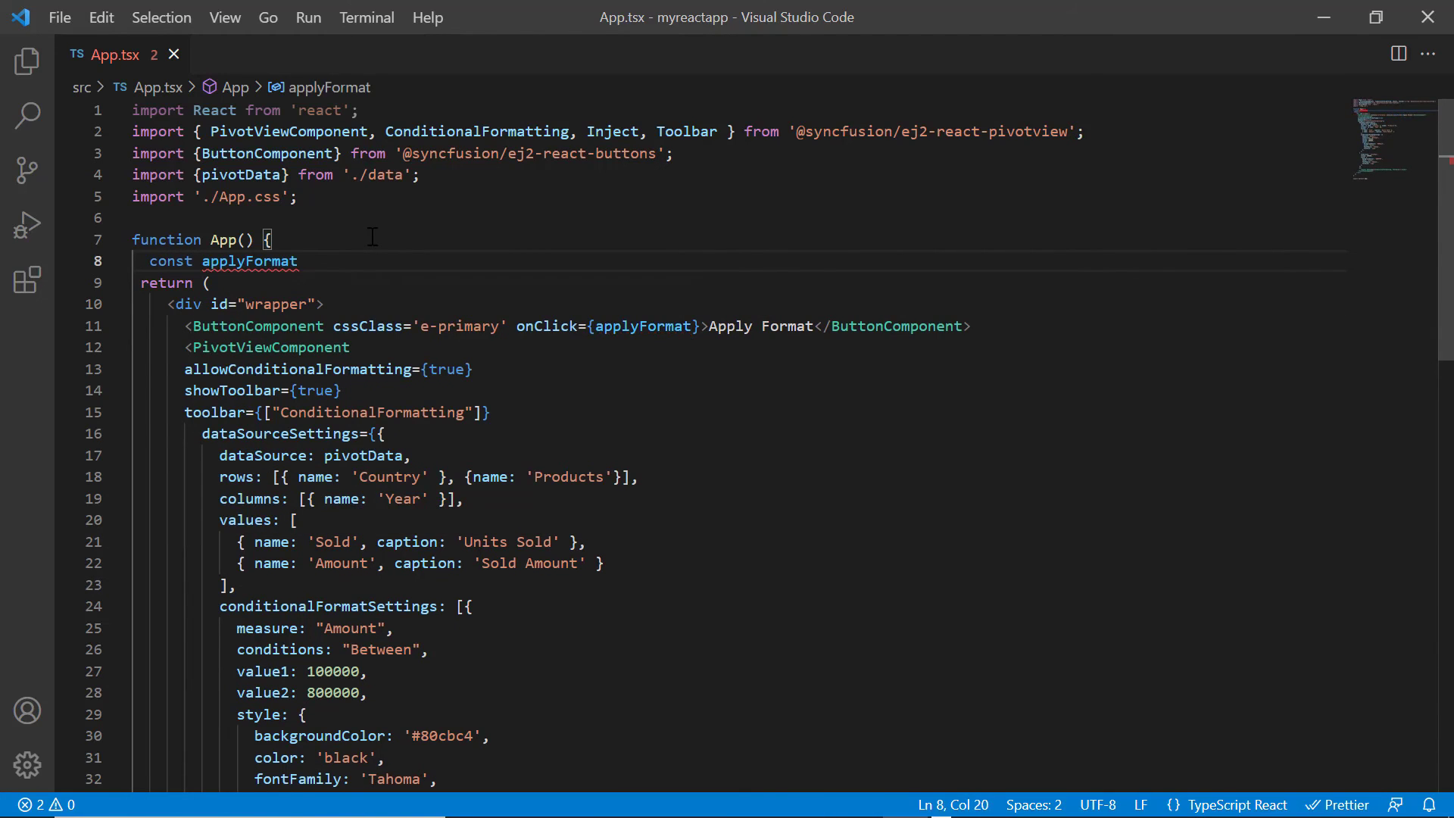
{"action": "type", "text": "=()"}
{"action": "type", "text": "=>{"}
{"action": "key", "text": "Return"}
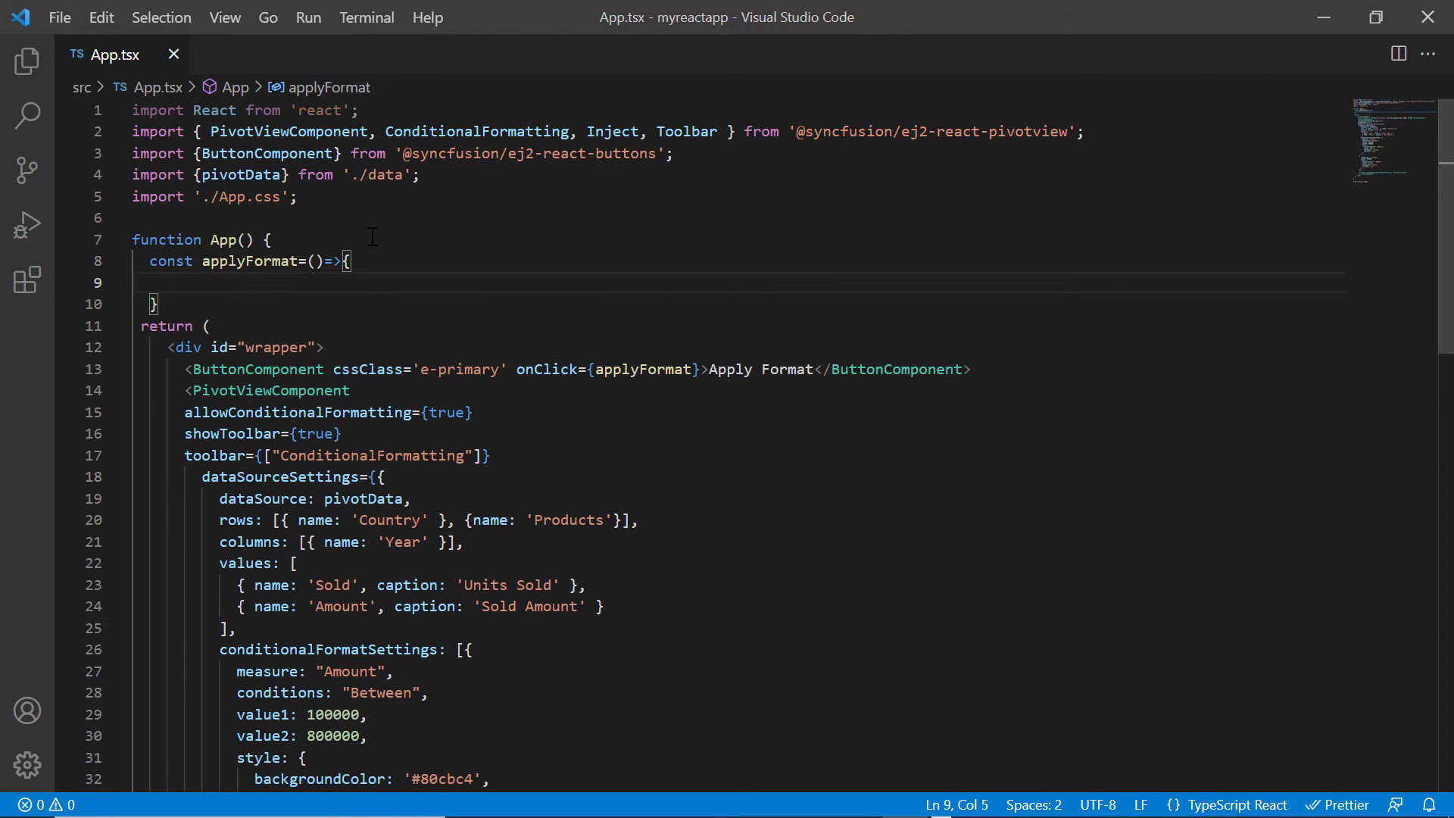
{"action": "left_click", "coordinate": [372, 238]}
{"action": "key", "text": "Return"}
{"action": "type", "text": "let pi"}
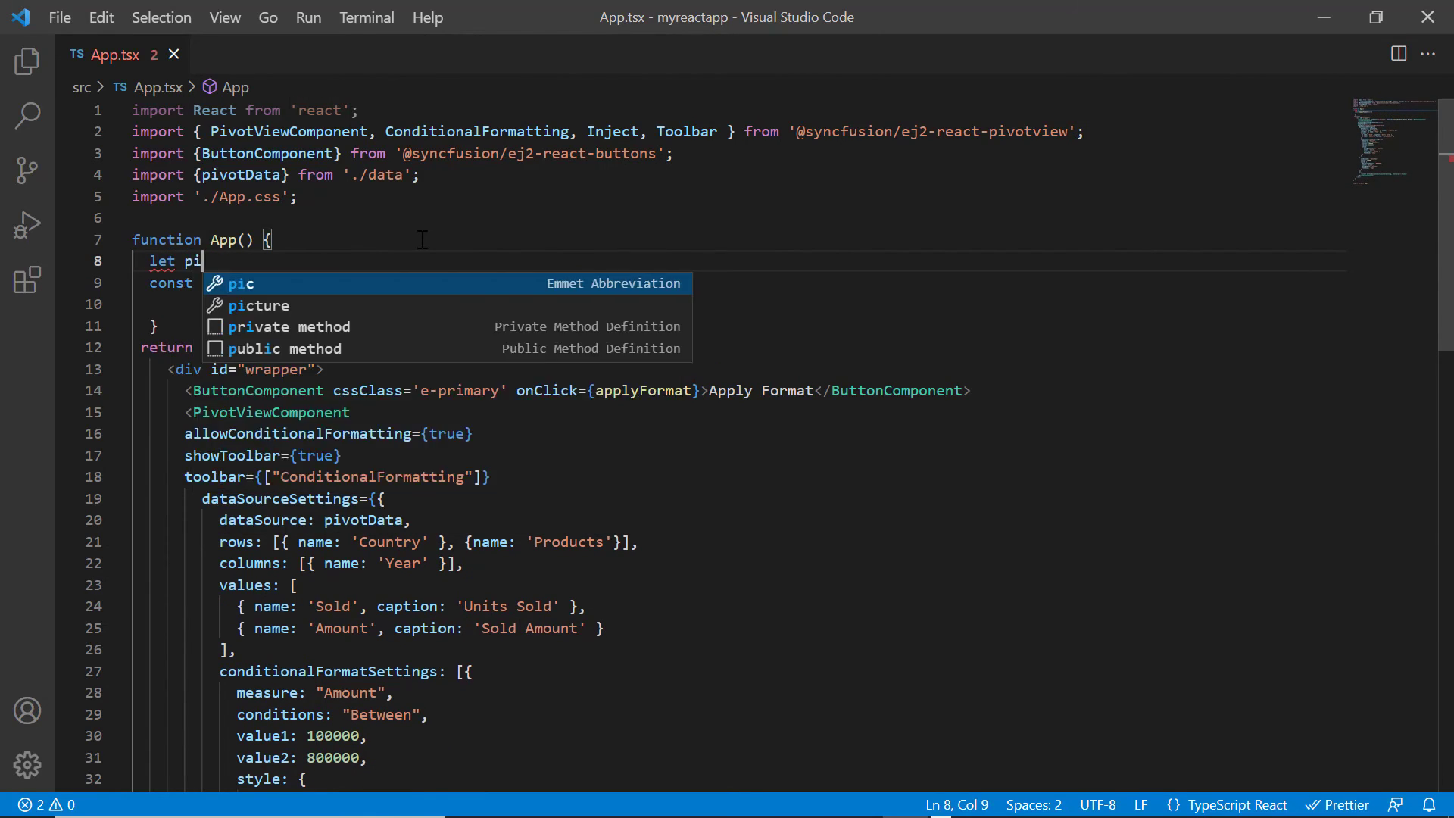
{"action": "type", "text": "votObj:"}
Give pivotObj the PivotView type, copied from the pivotview import list.
{"action": "left_click", "coordinate": [729, 131]}
{"action": "type", "text": ", PivotView"}
{"action": "double_click", "coordinate": [774, 131]}
{"action": "key", "text": "ctrl+c"}
{"action": "left_click", "coordinate": [322, 260]}
{"action": "key", "text": "ctrl+v"}
{"action": "type", "text": "| null;"}
Assign pivotObj in the pivot component's ref callback.
{"action": "left_click", "coordinate": [351, 411]}
{"action": "type", "text": "ref={pv="}
{"action": "left_click", "coordinate": [219, 260]}
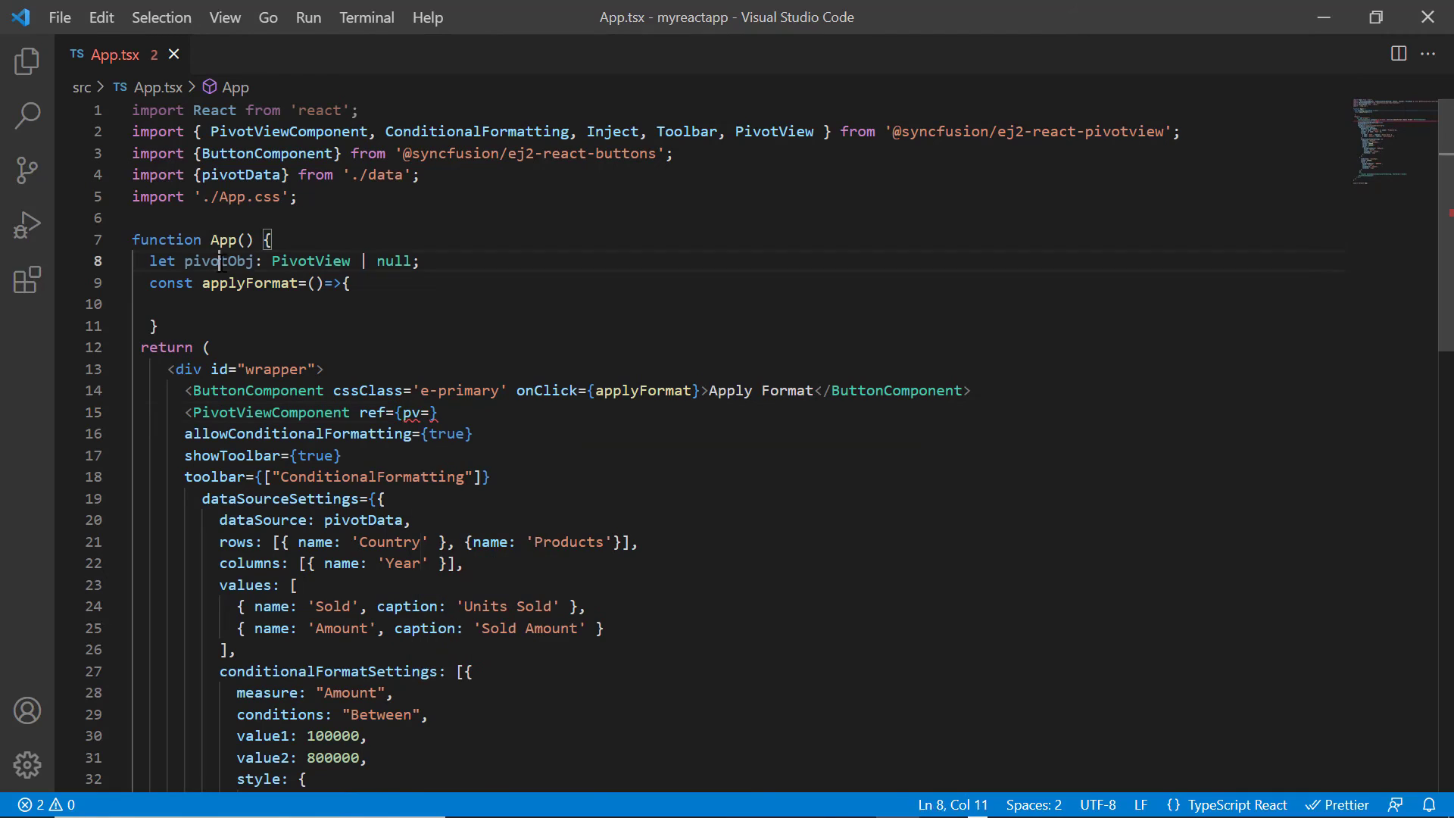
{"action": "double_click", "coordinate": [219, 260]}
{"action": "key", "text": "ctrl+c"}
{"action": "left_click", "coordinate": [429, 411]}
{"action": "type", "text": ">"}
{"action": "key", "text": "ctrl+v"}
{"action": "type", "text": "=pv"}
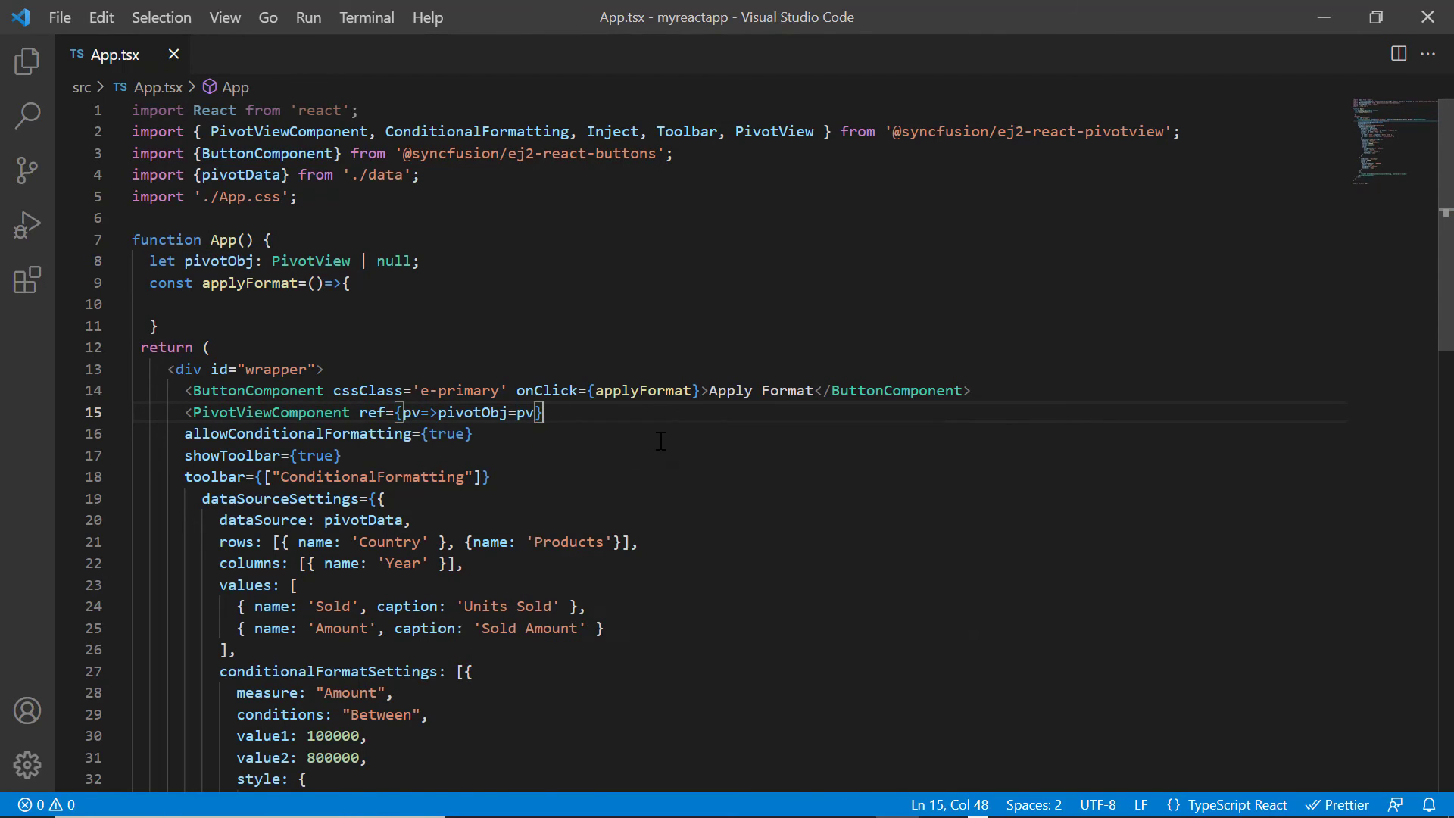
Make applyFormat call pivotObj.conditionalFormattingModule.showConditionalFormattingDialog().
{"action": "left_click", "coordinate": [382, 303]}
{"action": "type", "text": "pi"}
{"action": "key", "text": "Down"}
{"action": "key", "text": "Return"}
{"action": "type", "text": ".conditio"}
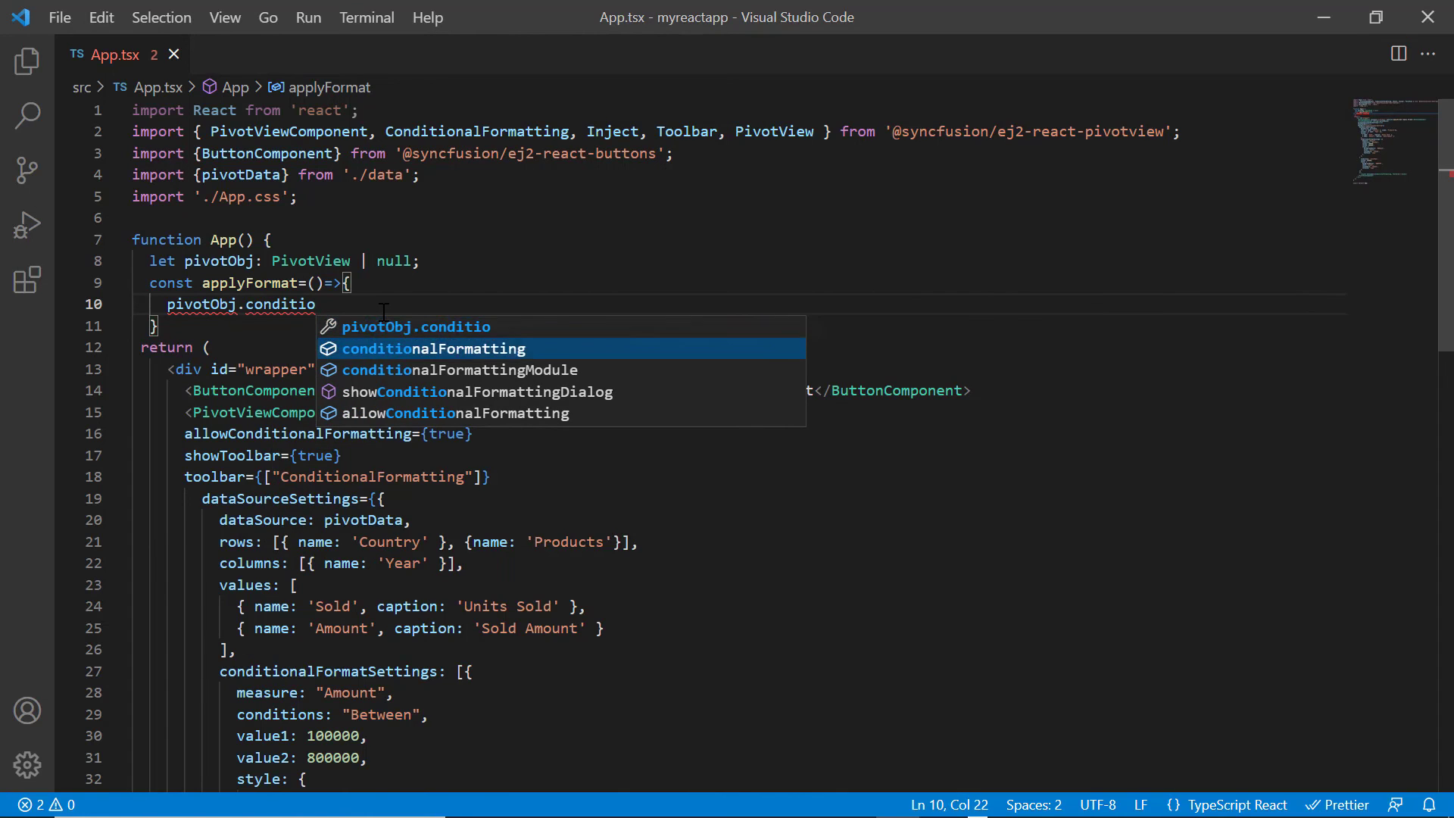
{"action": "key", "text": "Down"}
{"action": "key", "text": "Return"}
{"action": "type", "text": ".sh"}
{"action": "key", "text": "Down"}
{"action": "key", "text": "Return"}
{"action": "type", "text": "();"}
Add button { margin: 2%; } to index.css and check that Apply Format opens the dialog in Chrome.
{"action": "key", "text": "ctrl+b"}
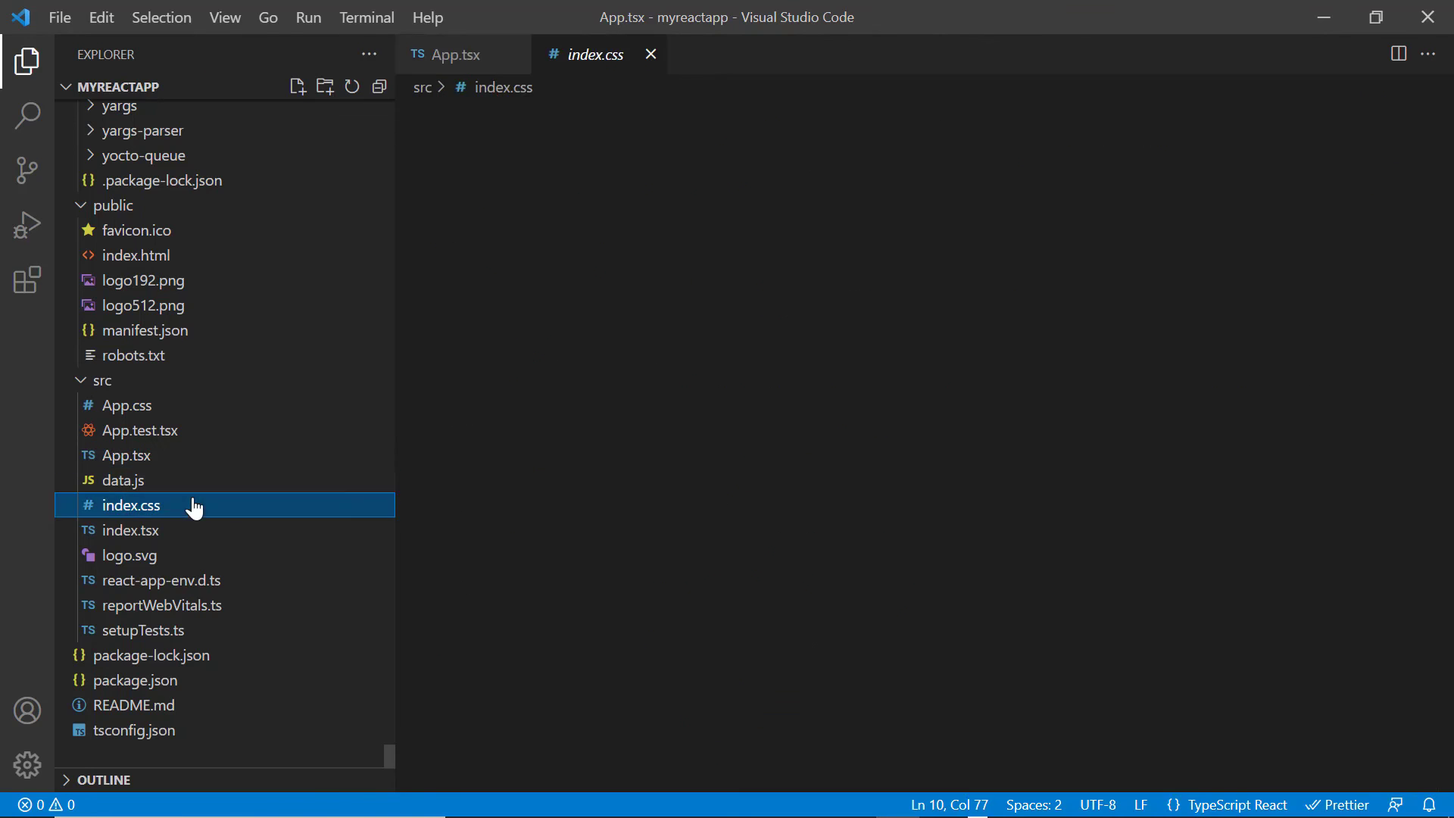
{"action": "left_click", "coordinate": [194, 505]}
{"action": "left_click", "coordinate": [553, 435]}
{"action": "key", "text": "Return"}
{"action": "type", "text": "button{"}
{"action": "key", "text": "Return"}
{"action": "type", "text": "mar"}
{"action": "key", "text": "Return"}
{"action": "type", "text": "2%;"}
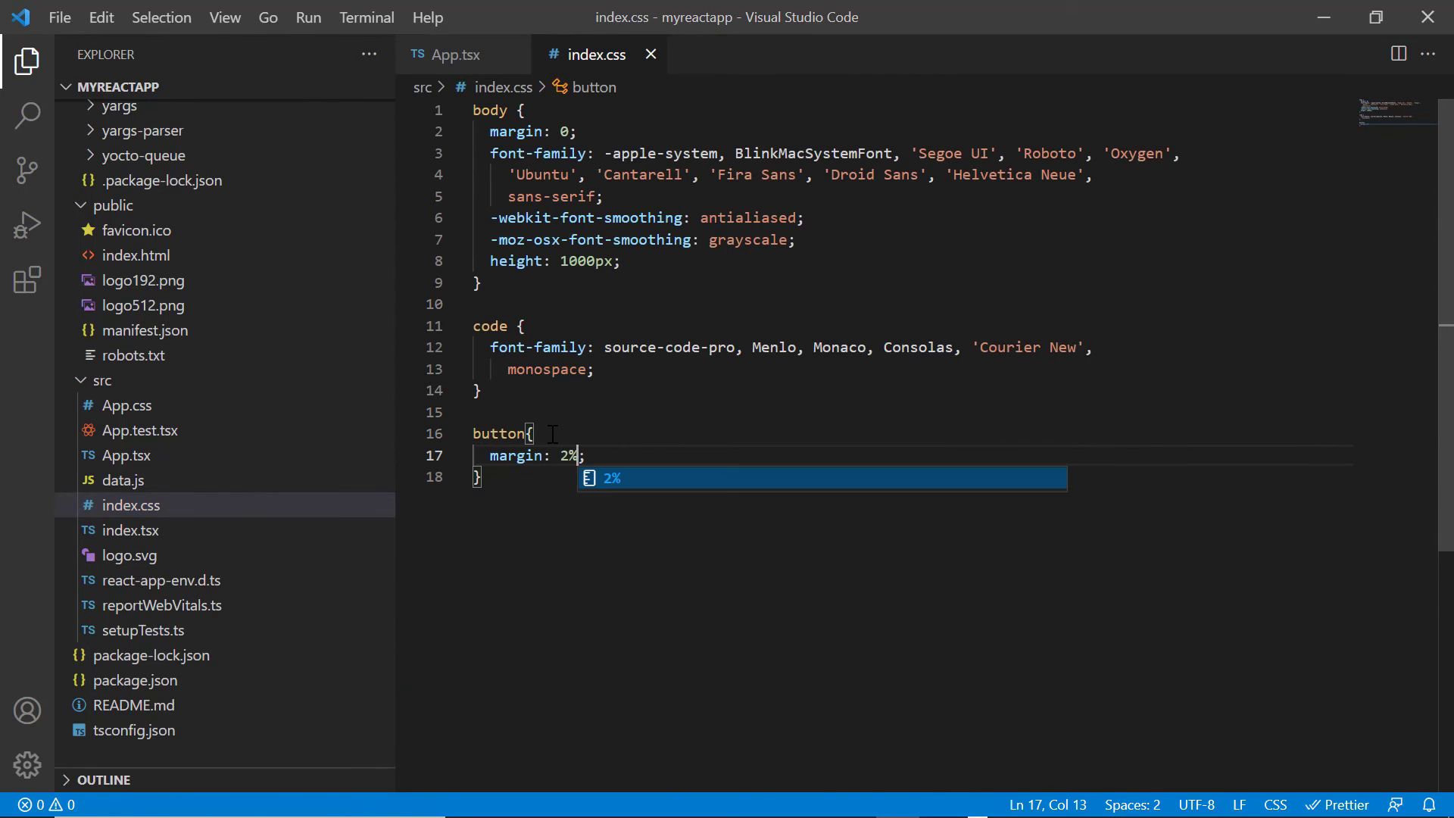
{"action": "key", "text": "Right"}
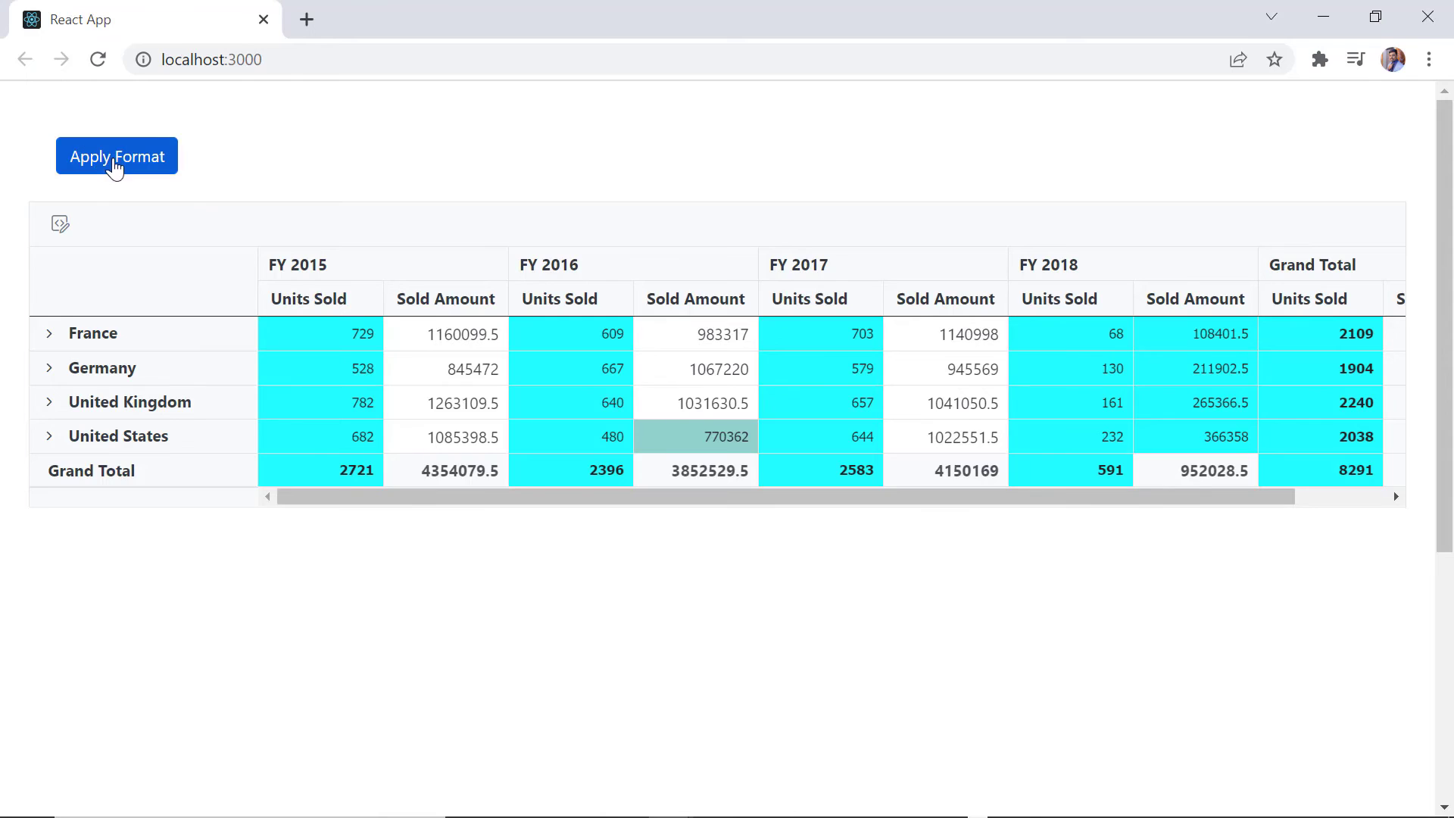
{"action": "left_click", "coordinate": [136, 173]}
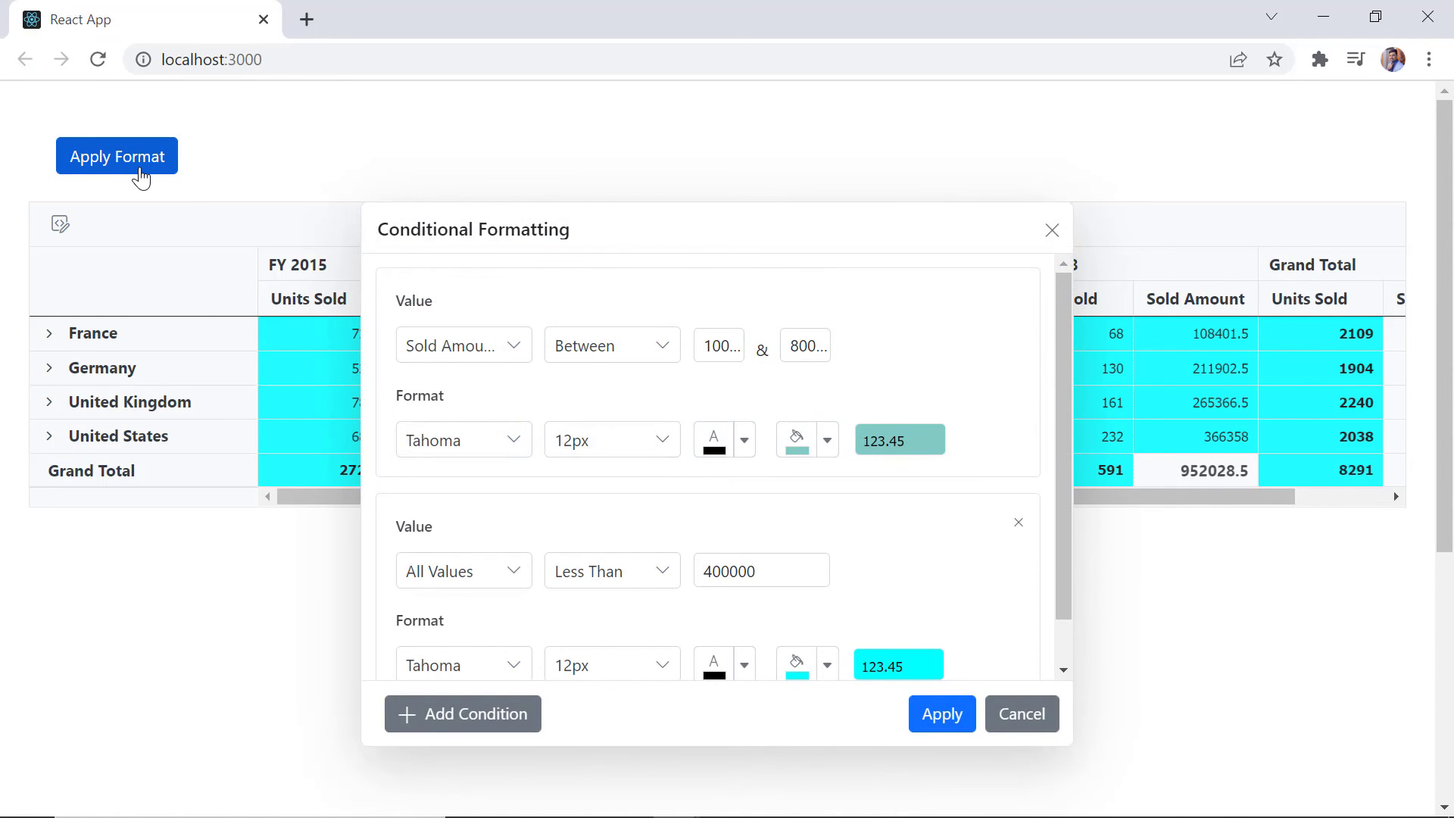
{"action": "scroll", "coordinate": [1048, 424], "scroll_direction": "down", "scroll_amount": 2}
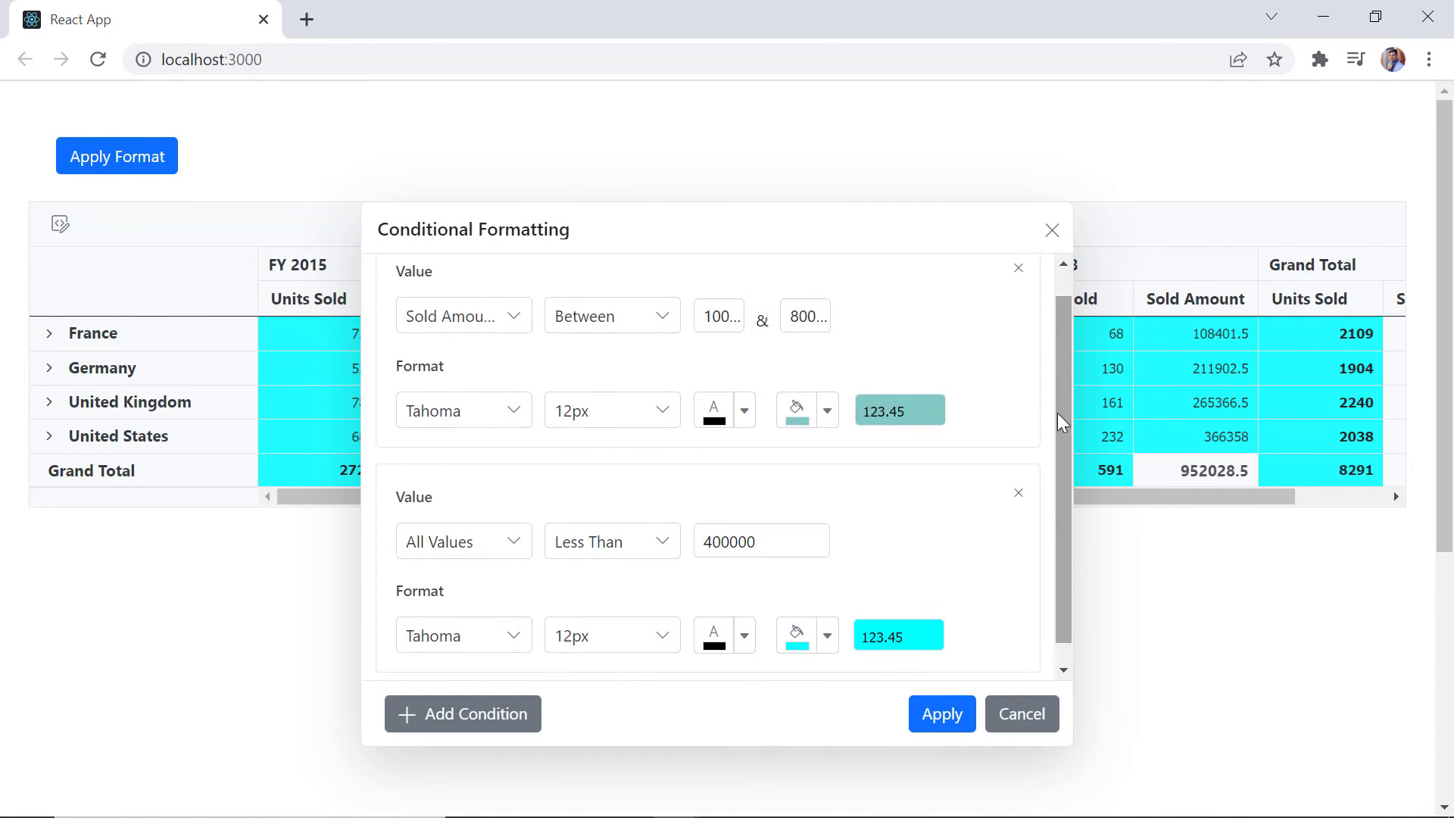